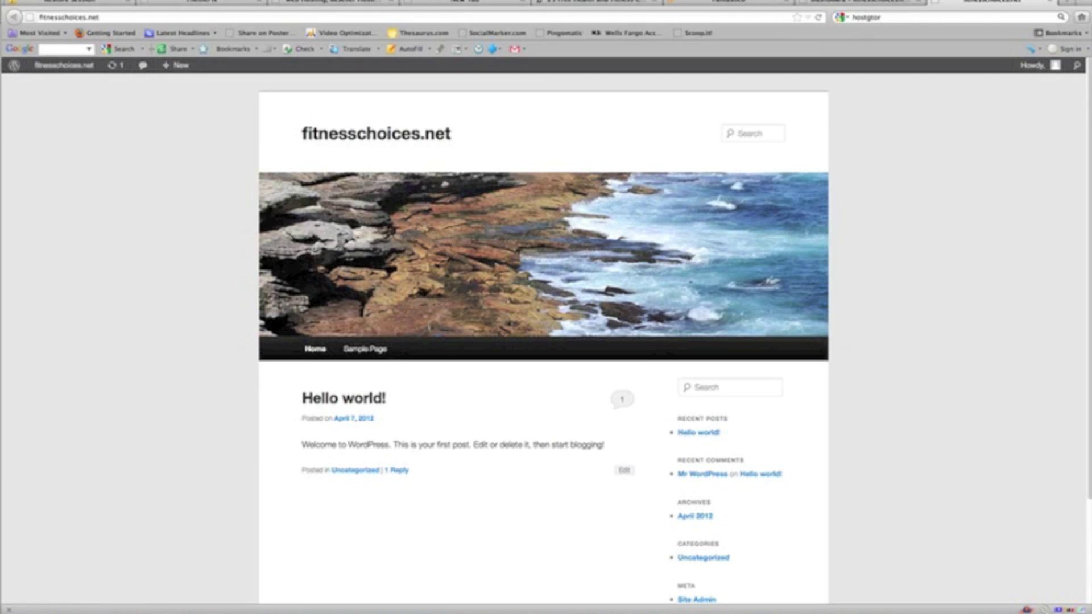
- Start a new page from the site's admin dashboard and dismiss the media uploader notice
click(839, 2)
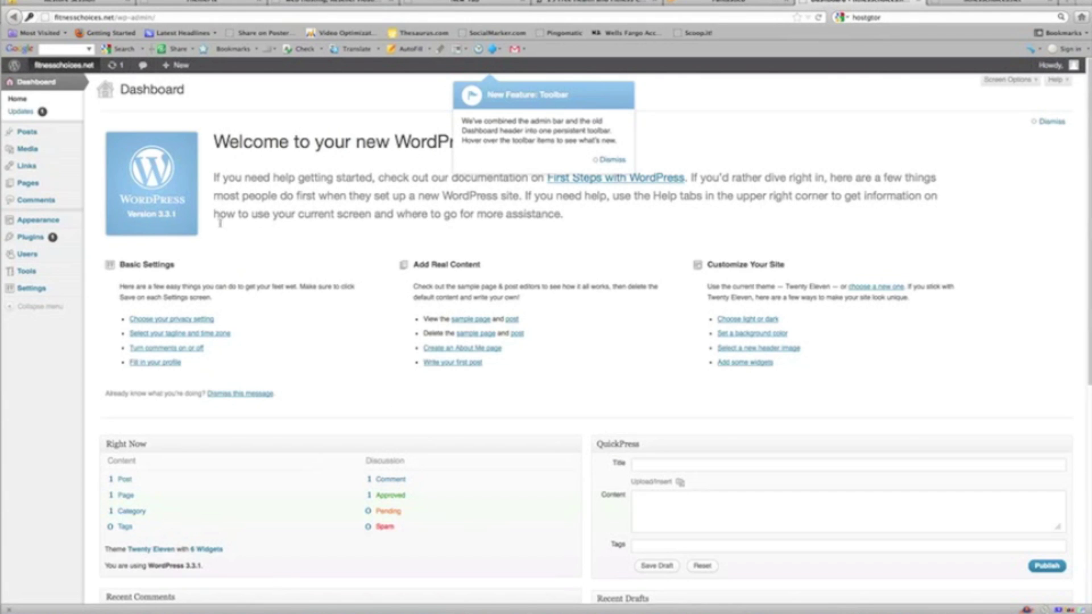
scroll(221, 227, down, 4)
scroll(222, 239, up, 4)
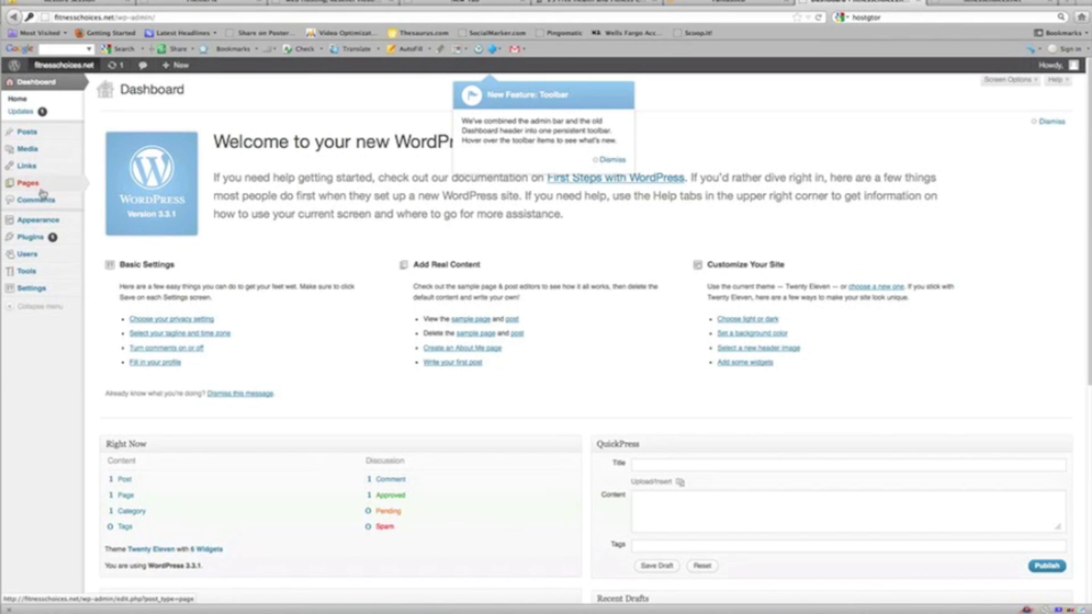
mouse_move(40, 188)
click(107, 196)
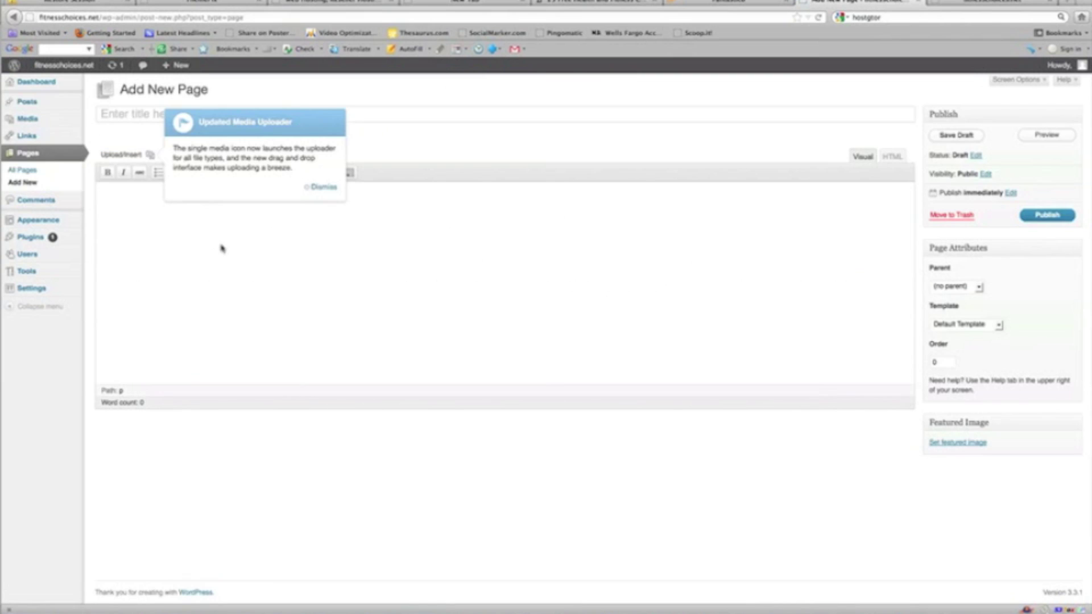
click(325, 188)
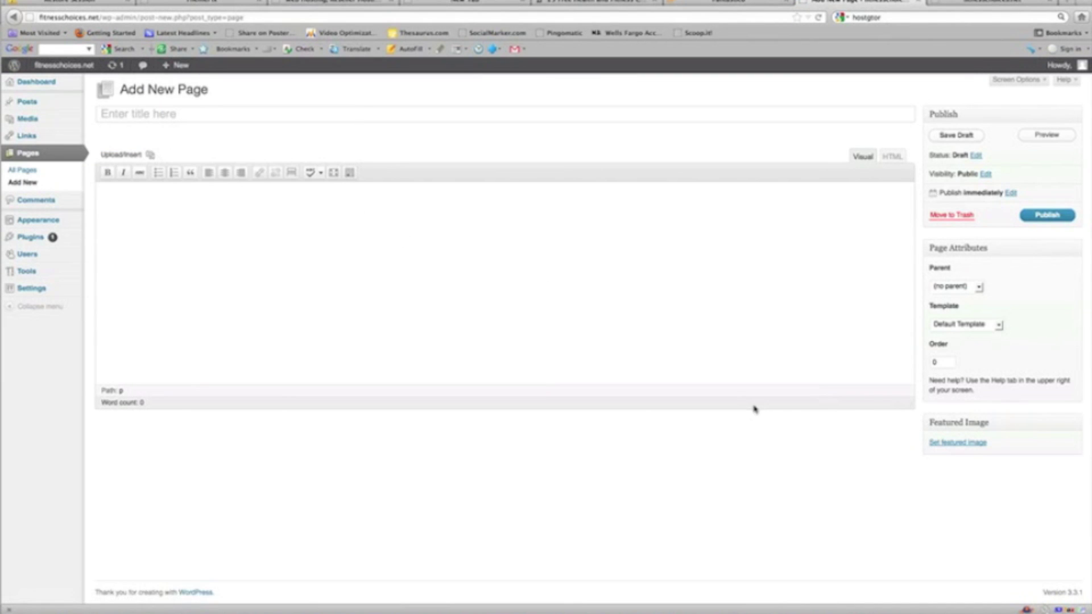
- Copy all the body paragraphs below the heading of the Microsoft Word article and paste them into the new WordPress page's content
click(1058, 608)
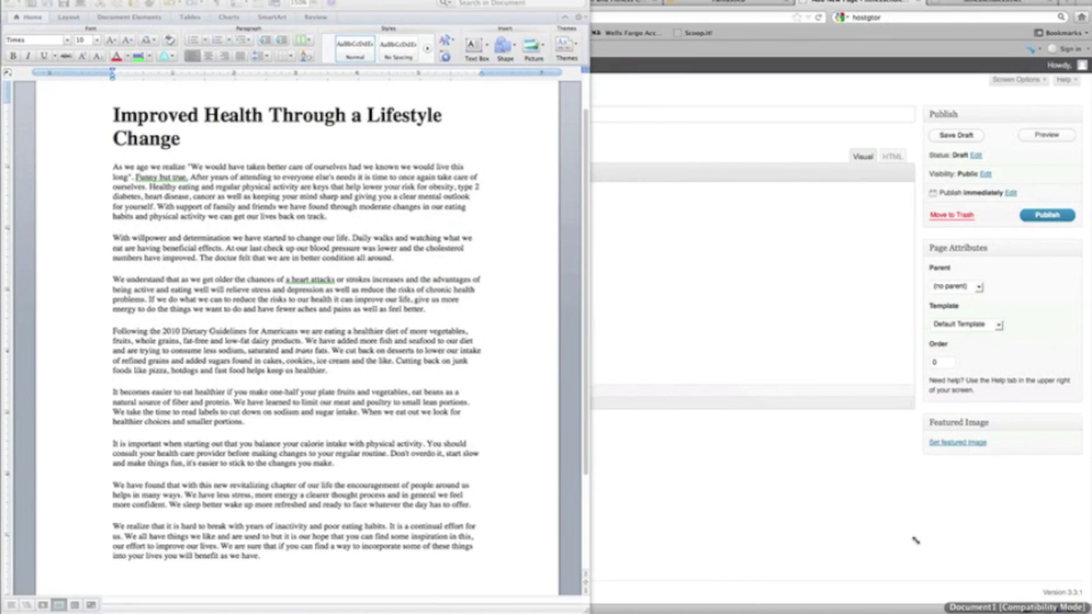
click(195, 149)
drag(112, 162, 268, 563)
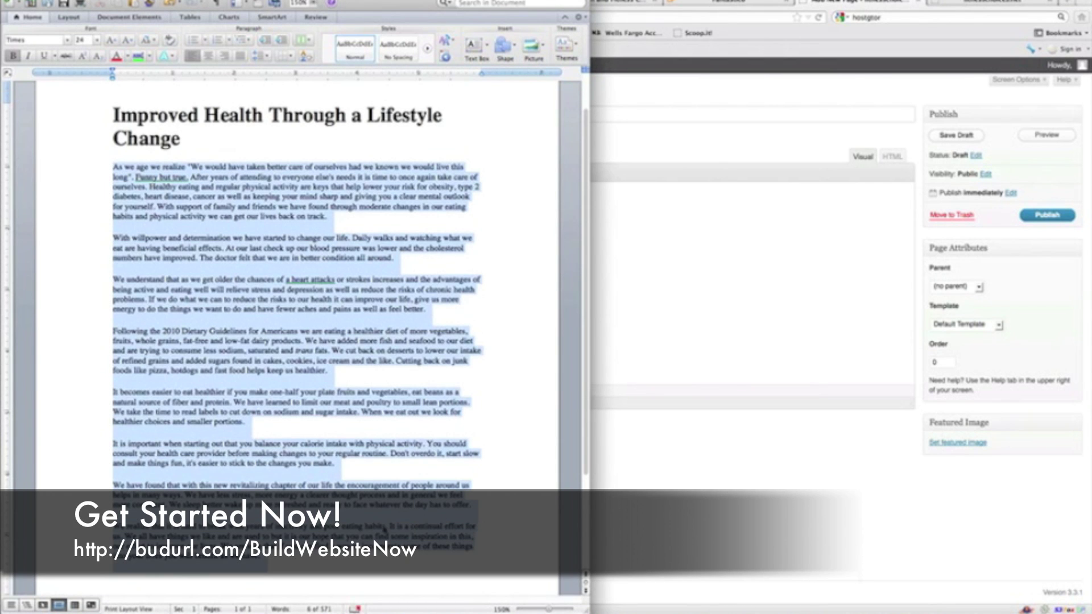
right_click(321, 327)
click(341, 338)
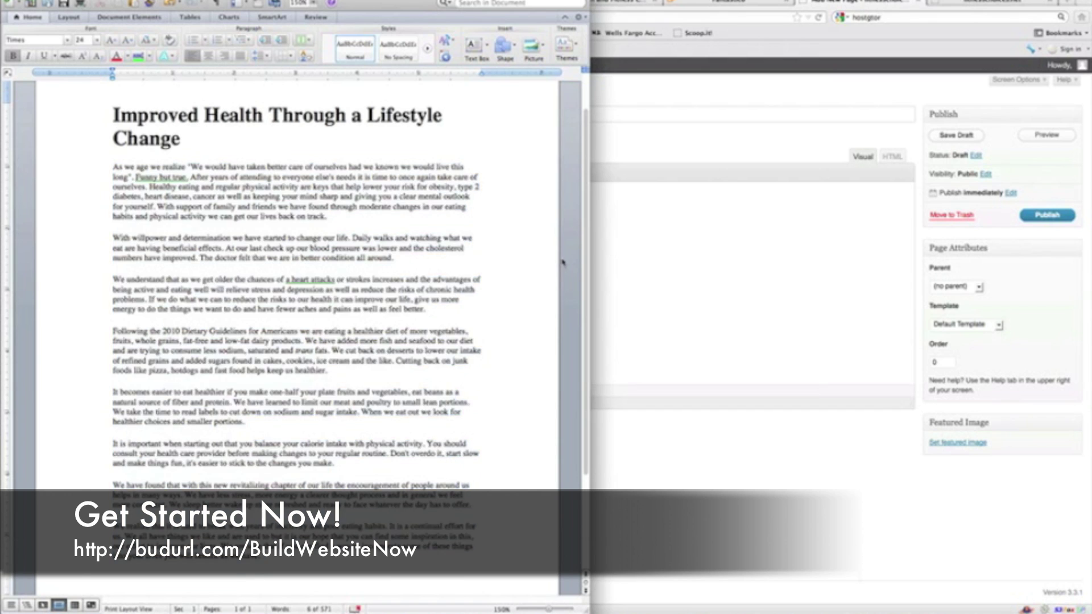
click(609, 232)
click(309, 209)
key(ctrl+v)
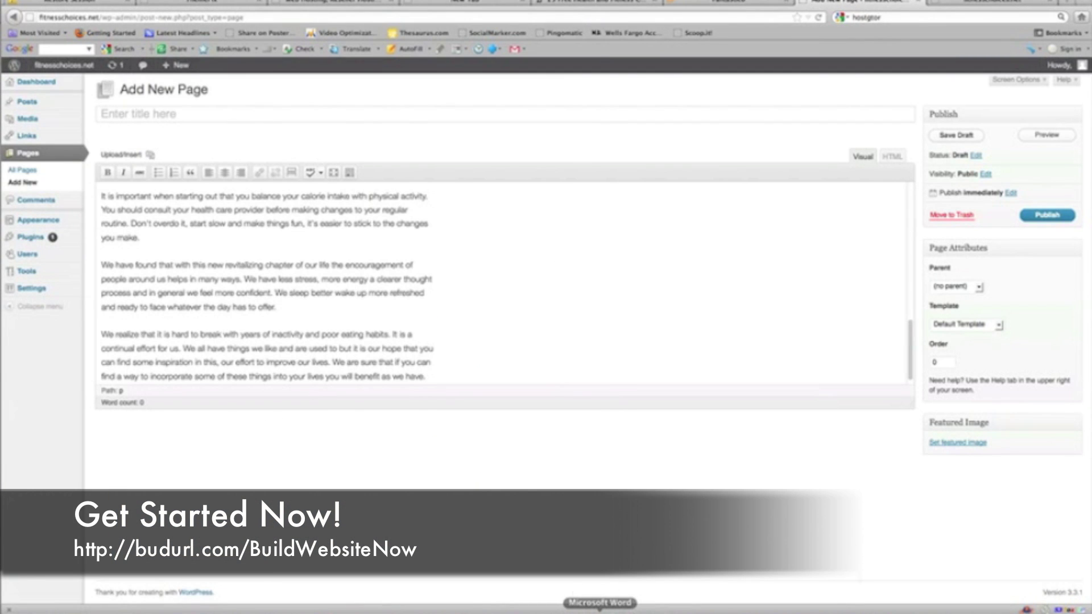
- Copy the heading "Improved Health Through a Lifestyle Change" from the Word document into the WordPress page's title and publish the page
click(624, 606)
triple_click(198, 142)
right_click(149, 113)
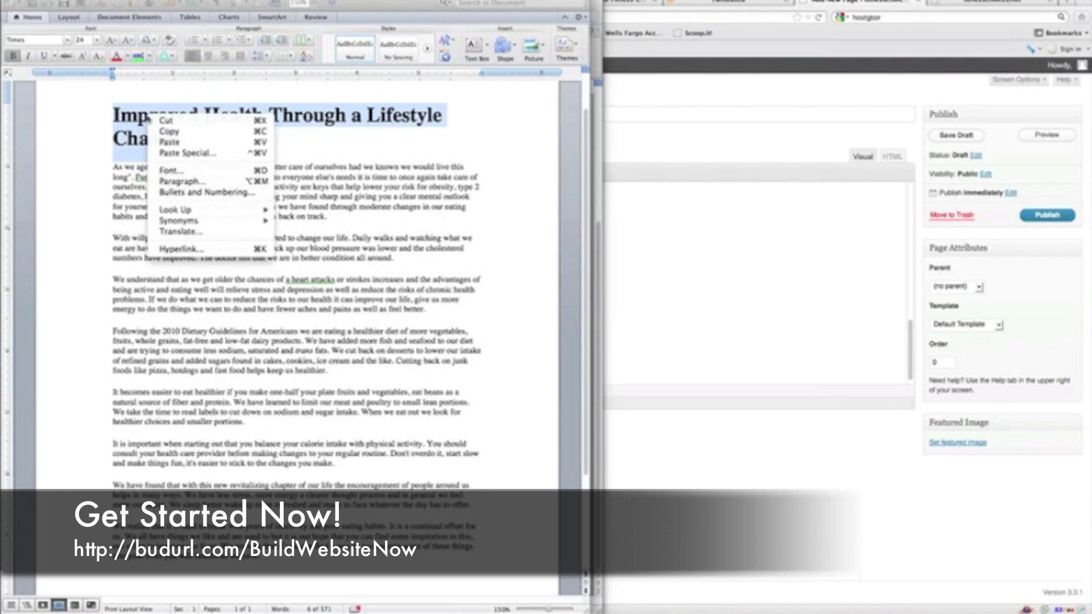
click(165, 129)
click(654, 257)
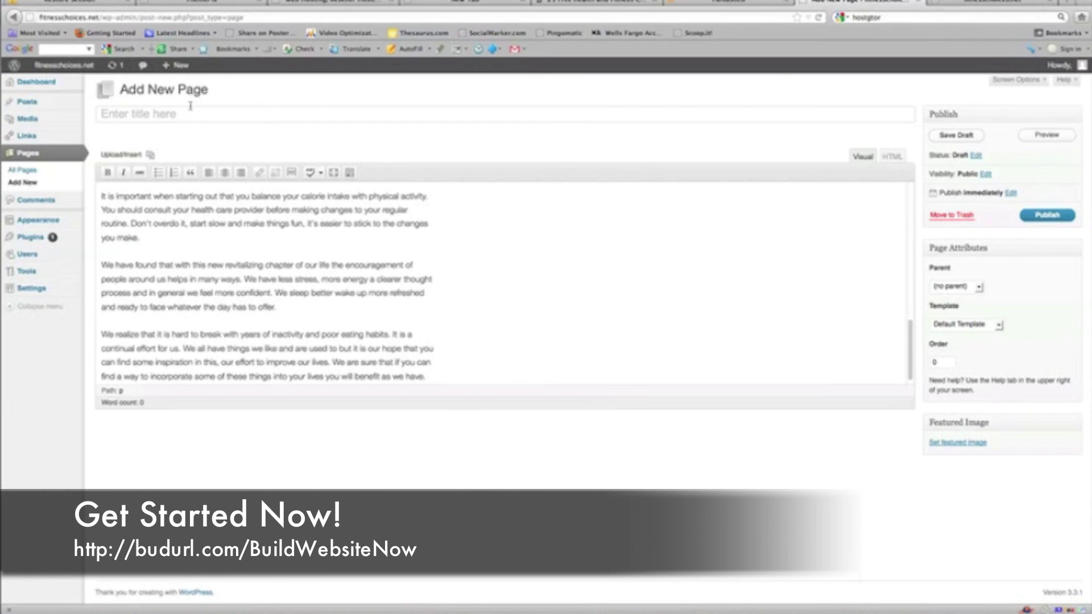
click(193, 114)
key(ctrl+v)
click(677, 296)
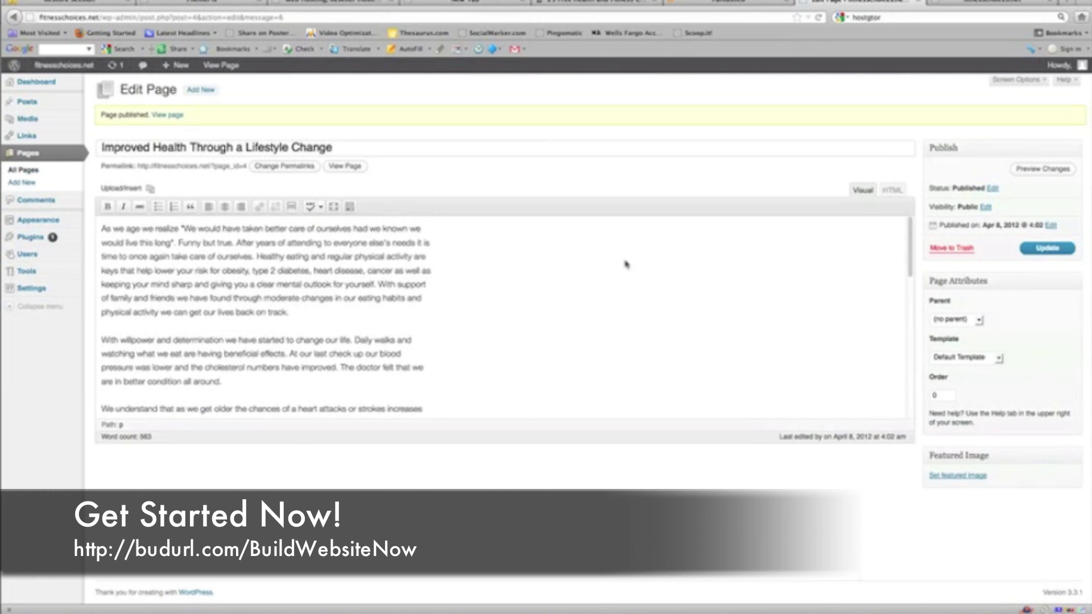
- View the live site's home page to check its navigation and latest post, and return to the page editor
mouse_move(64, 65)
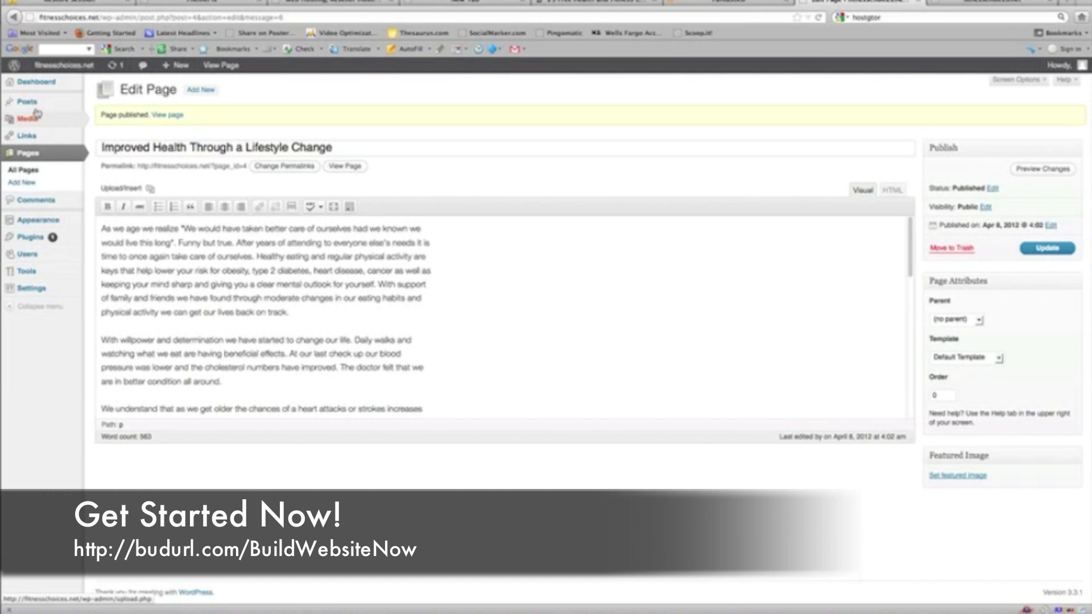
click(61, 67)
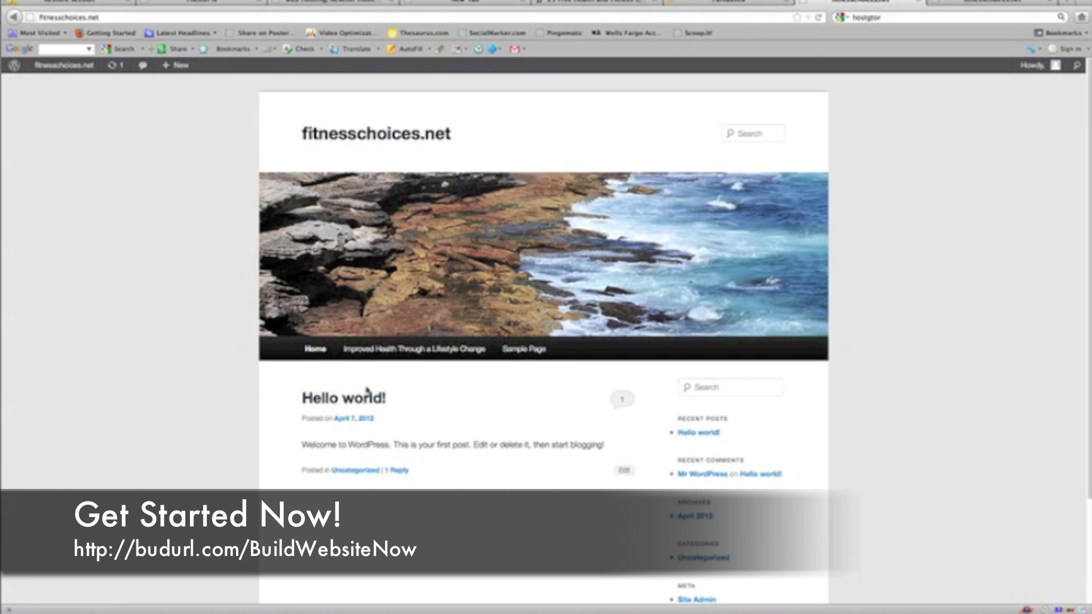
click(14, 17)
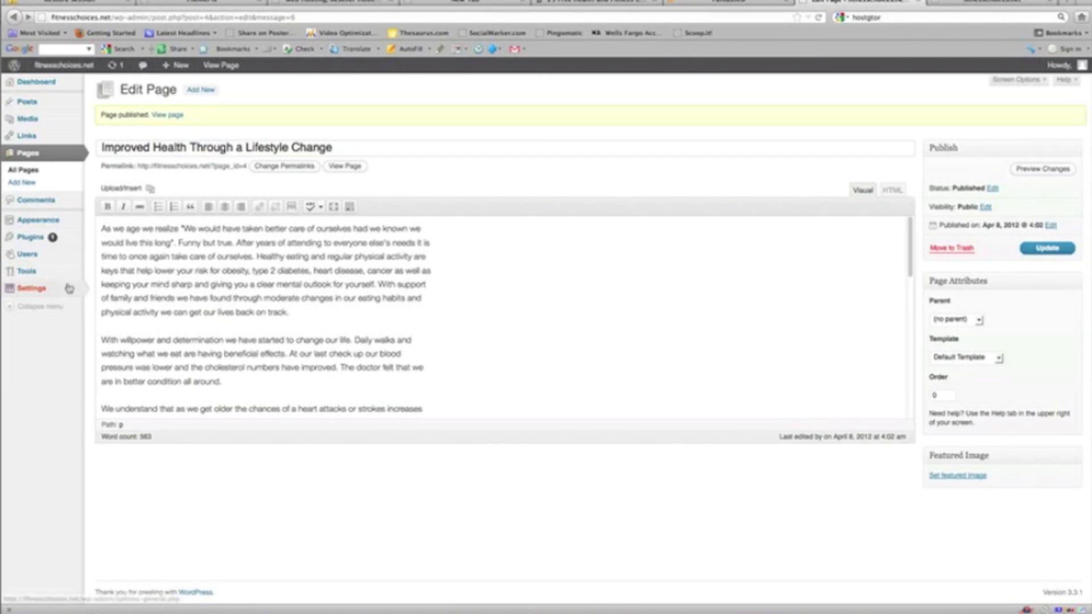
- Set the site's front page to the static page "Improved Health Through a Lifestyle Change" and save the reading settings
mouse_move(23, 289)
click(112, 318)
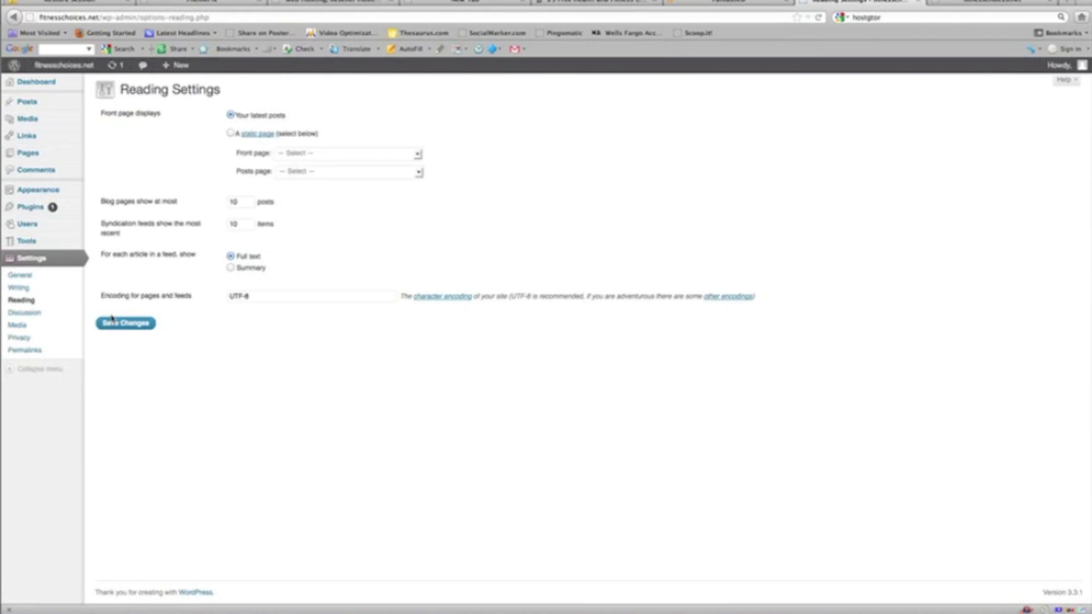
click(231, 134)
click(418, 154)
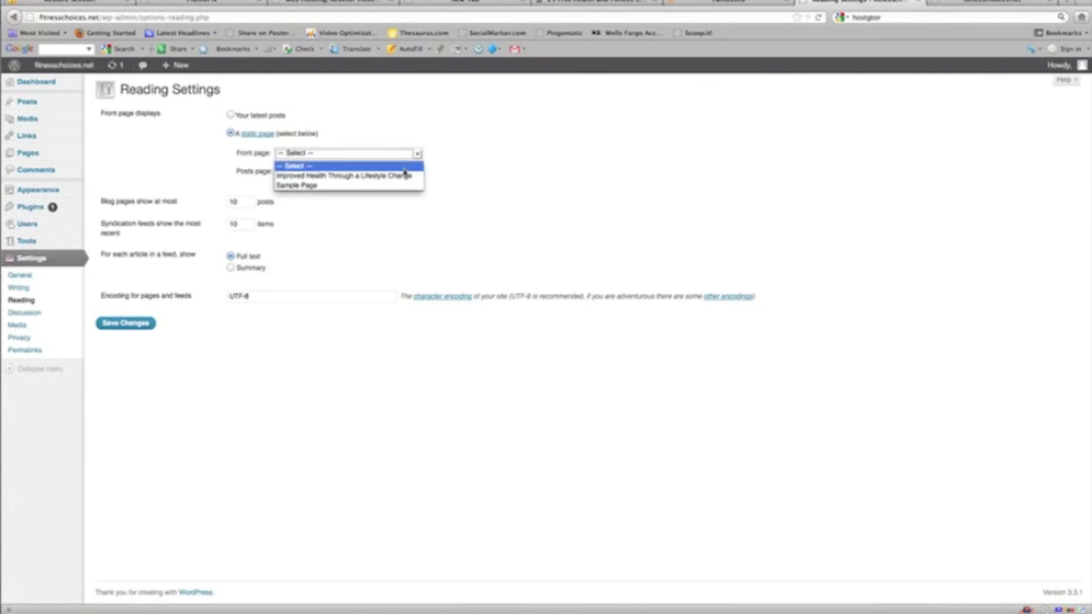
click(402, 177)
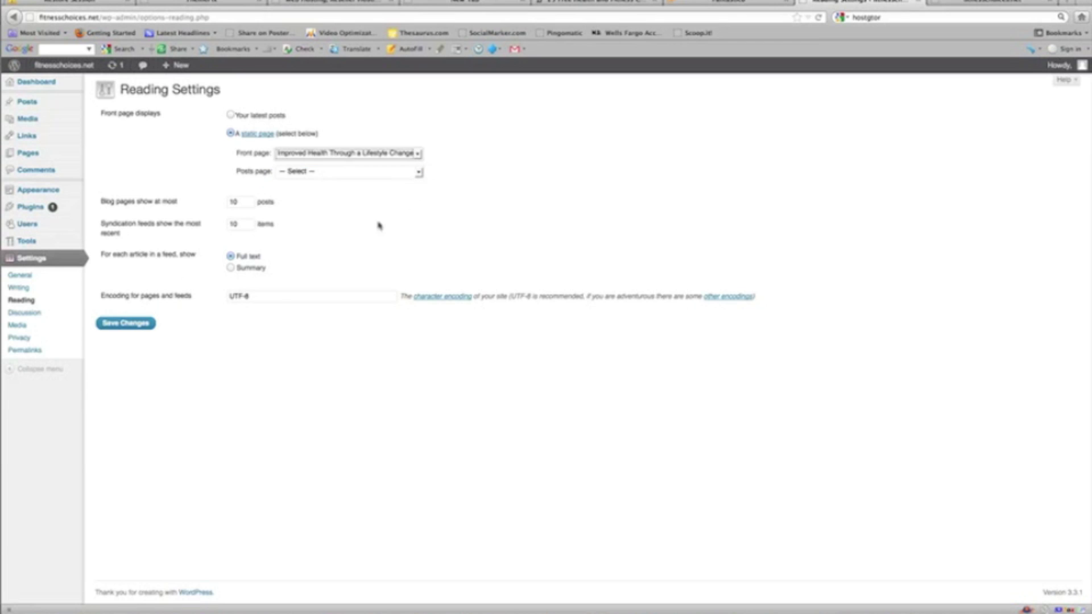
click(128, 326)
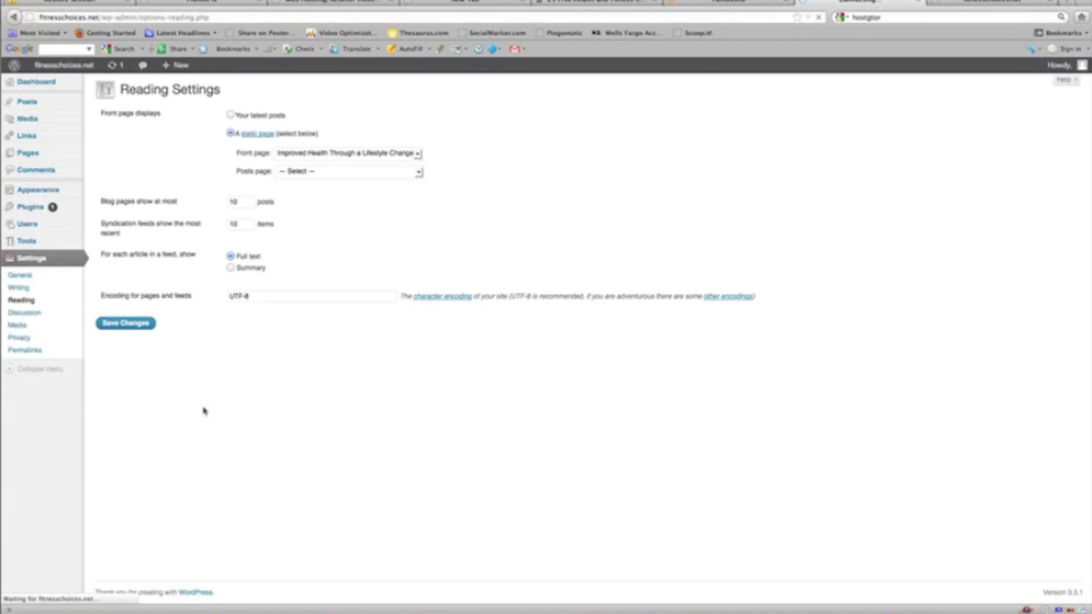
- Review the live home page through to the comment form and return to the reading settings
click(66, 74)
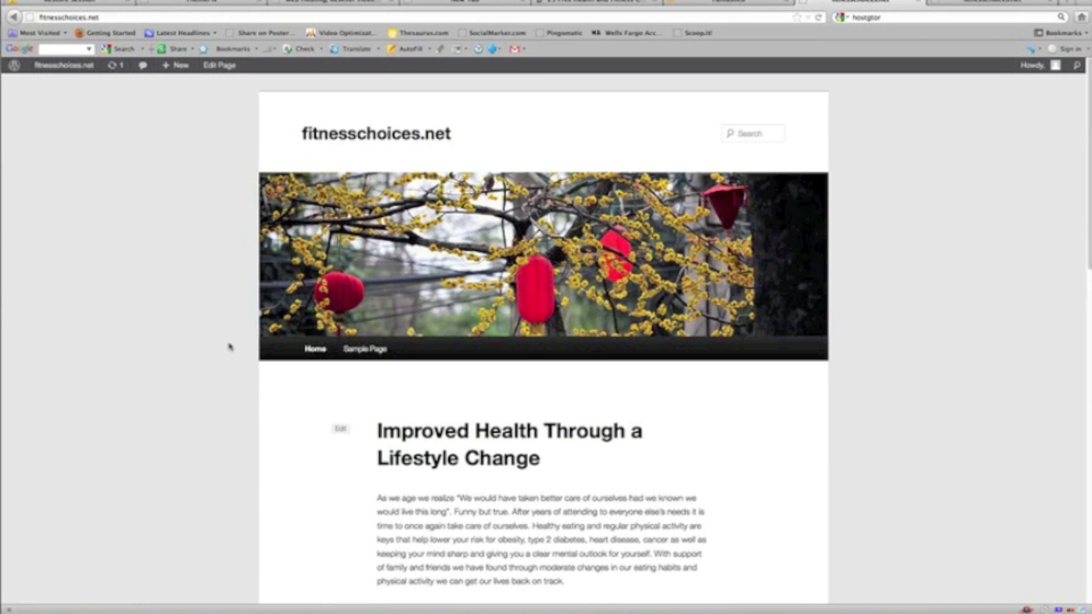
scroll(545, 274, down, 10)
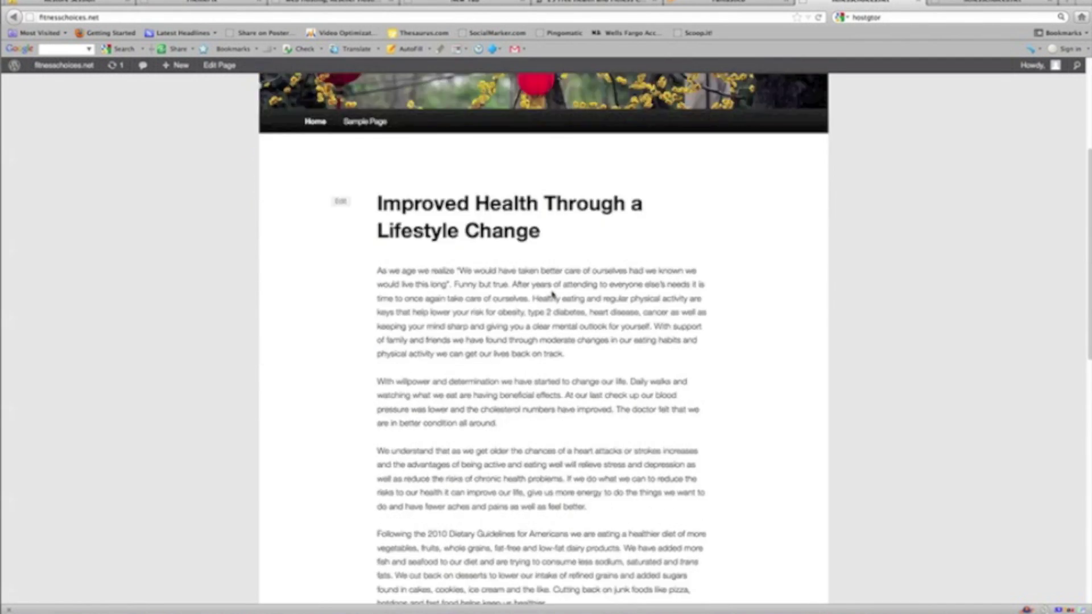
scroll(546, 307, up, 1)
scroll(548, 301, down, 2)
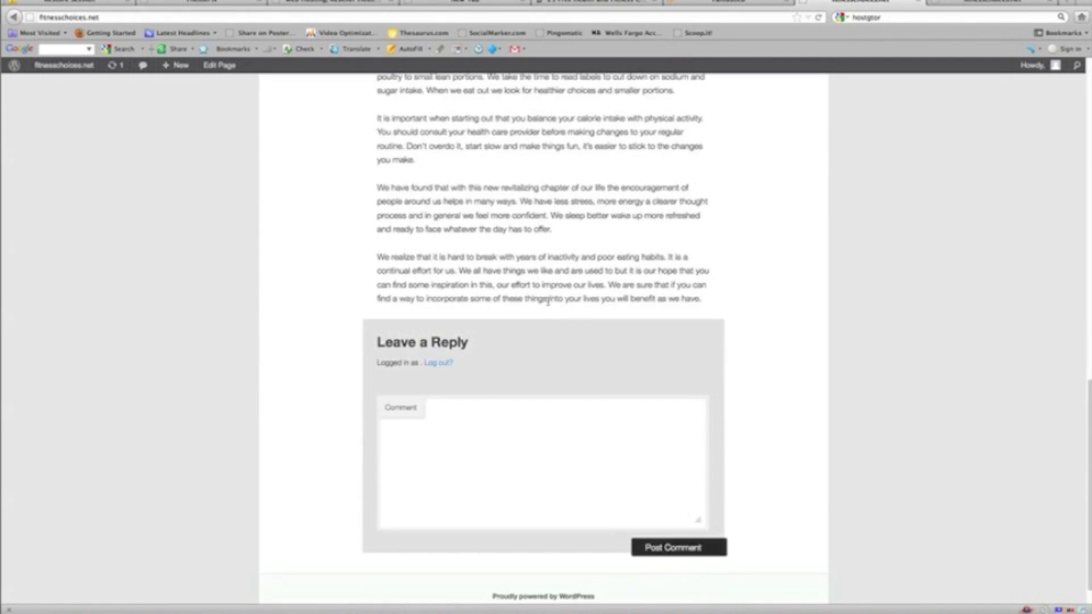
scroll(548, 302, up, 12)
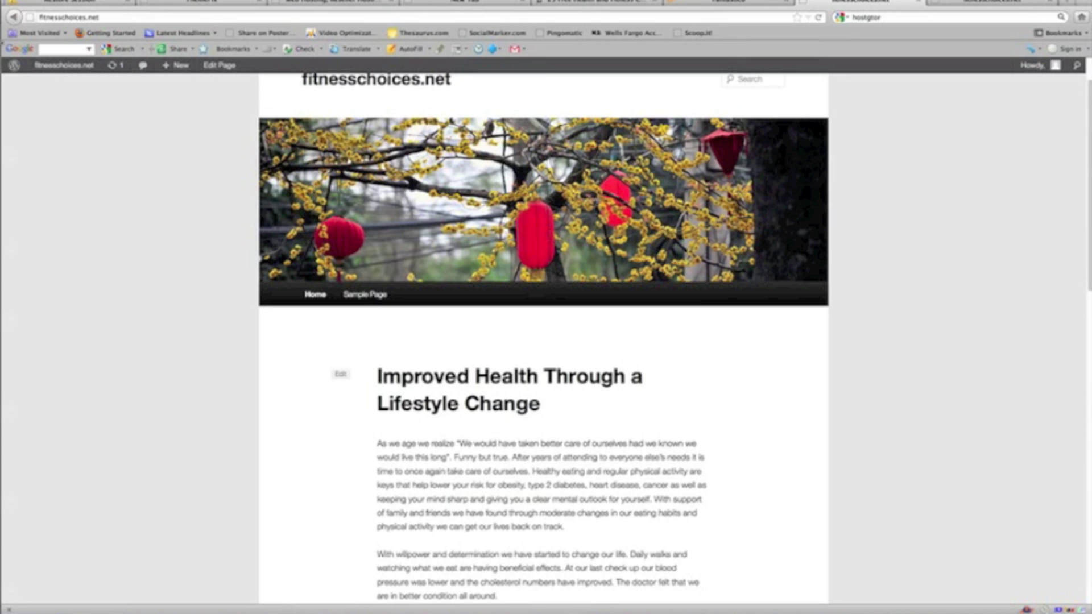
click(13, 17)
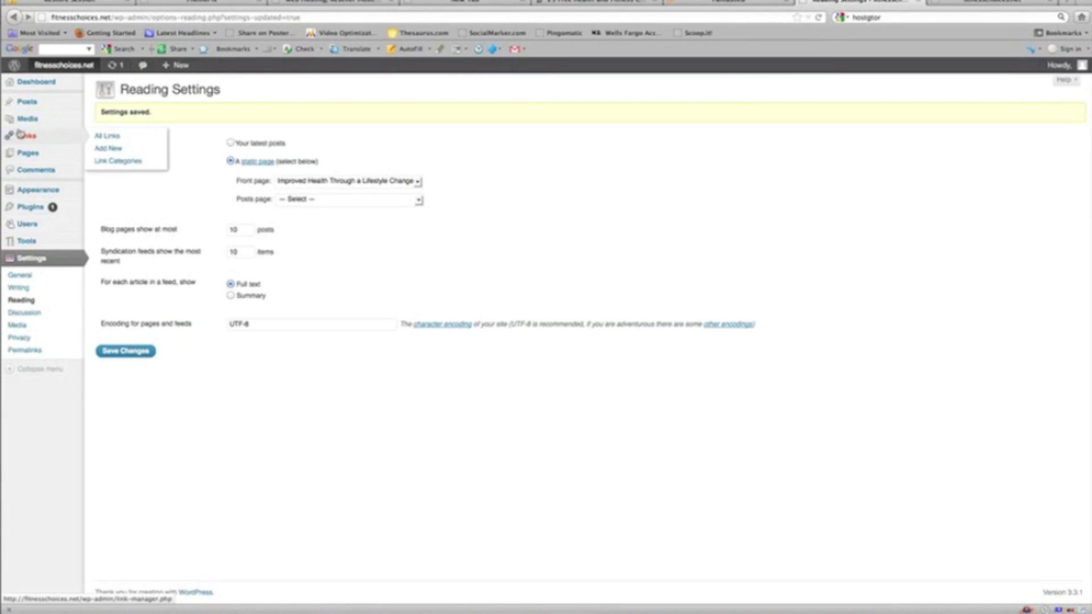
- Add a new page titled "blog" with no content and publish it
mouse_move(31, 106)
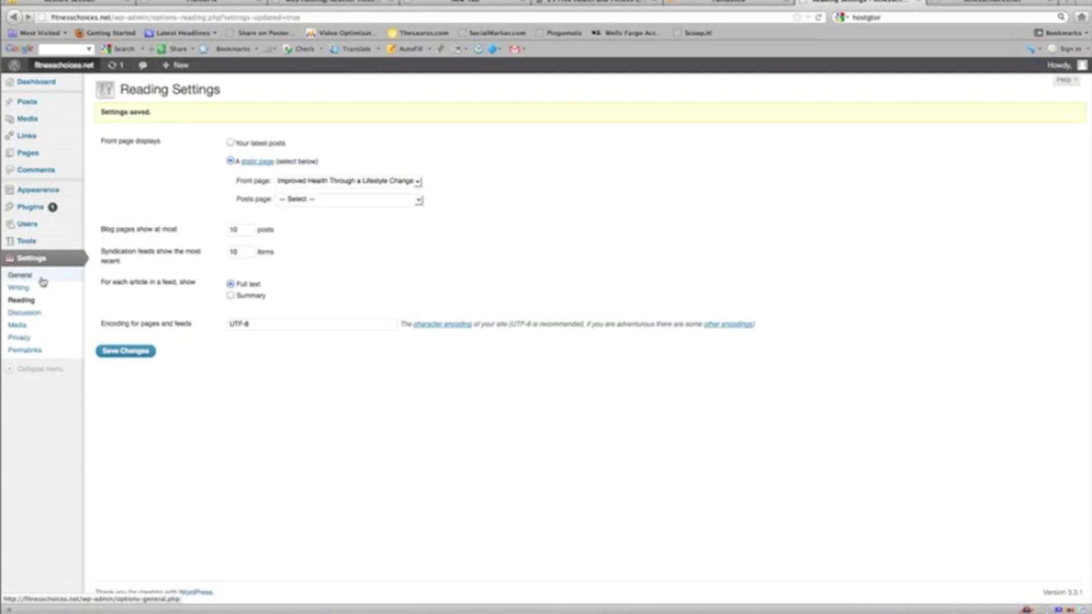
mouse_move(36, 157)
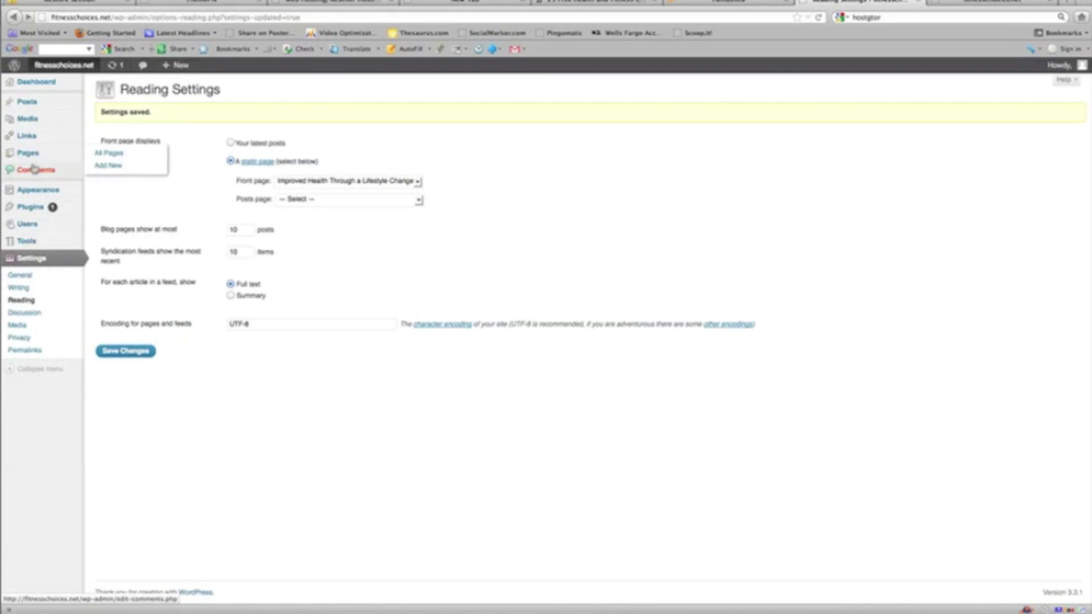
click(112, 165)
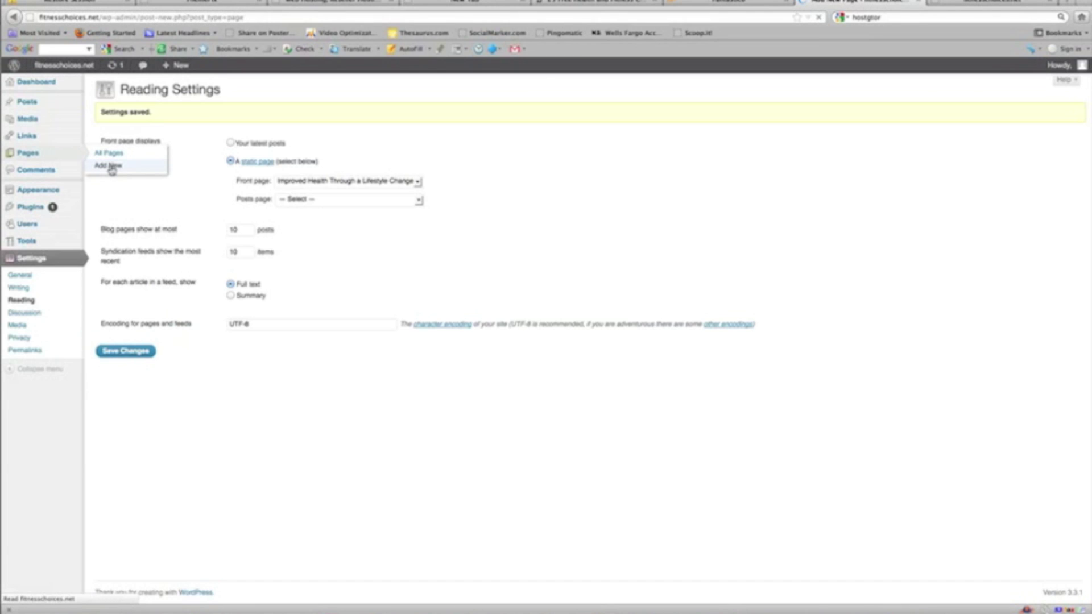
click(147, 112)
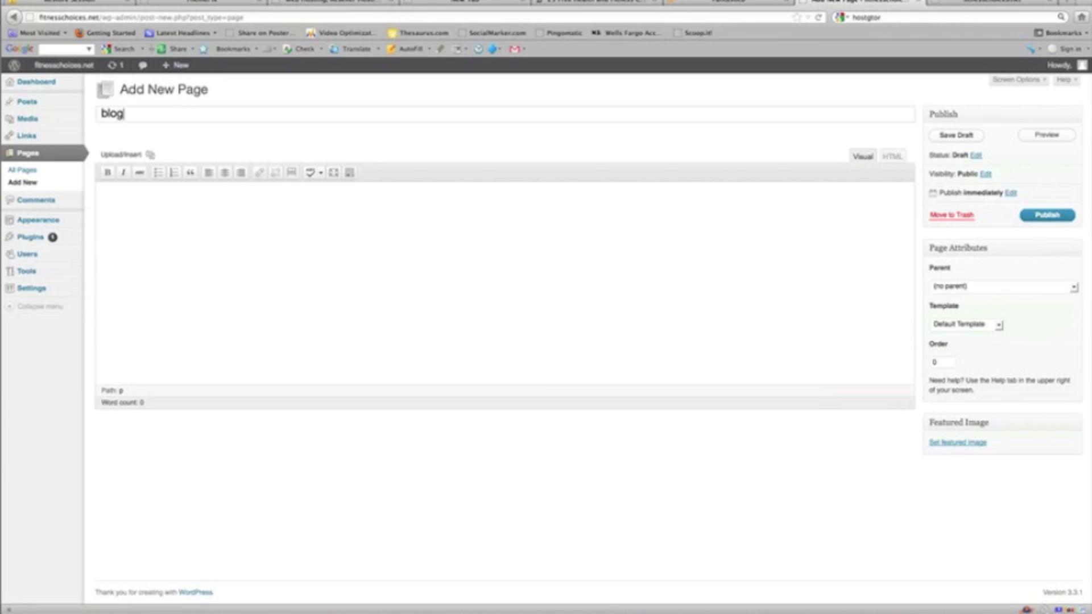
click(1049, 217)
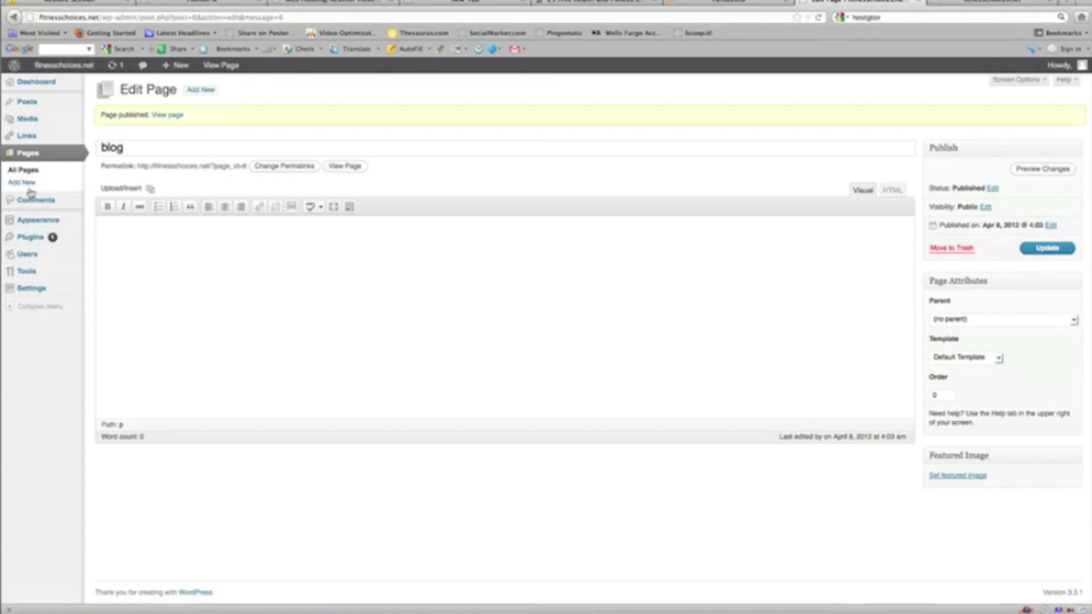
- Set the posts page to "blog" in the reading settings, save, and check the blog and home pages on the live site
mouse_move(27, 295)
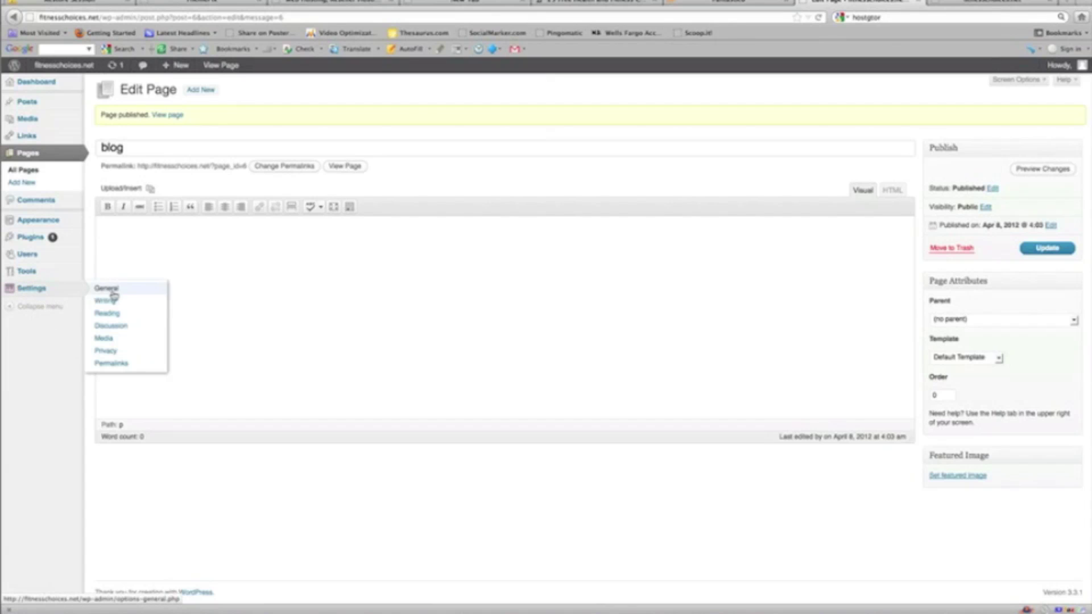
click(115, 314)
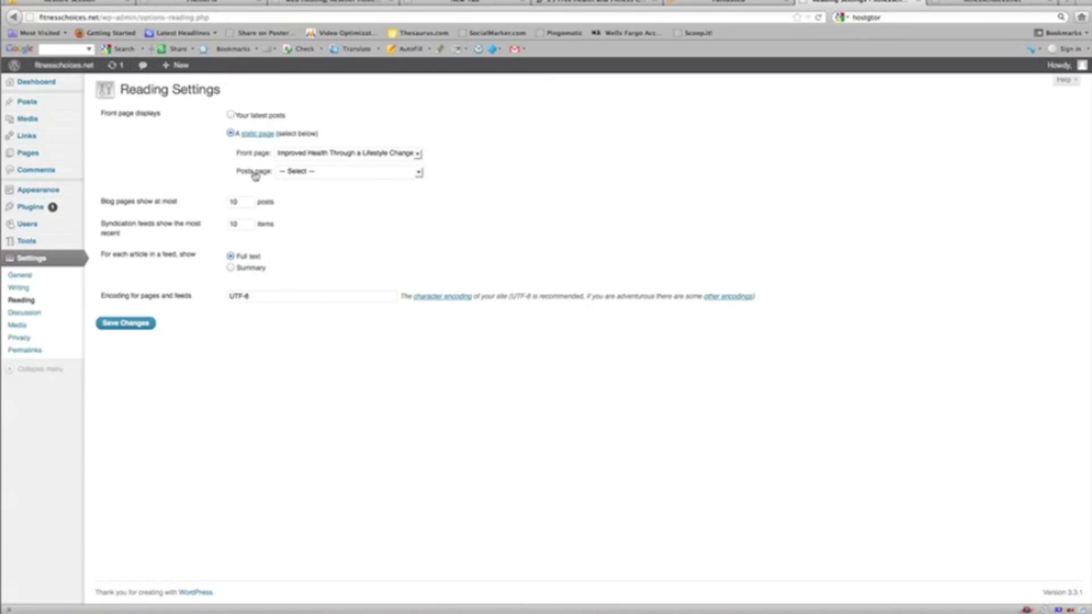
click(418, 172)
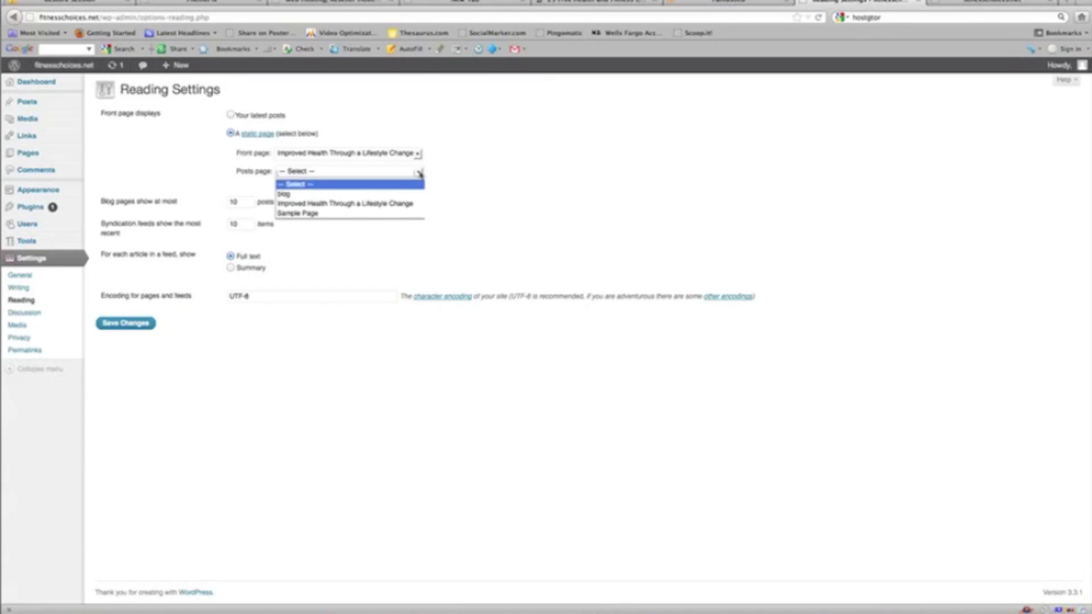
click(390, 195)
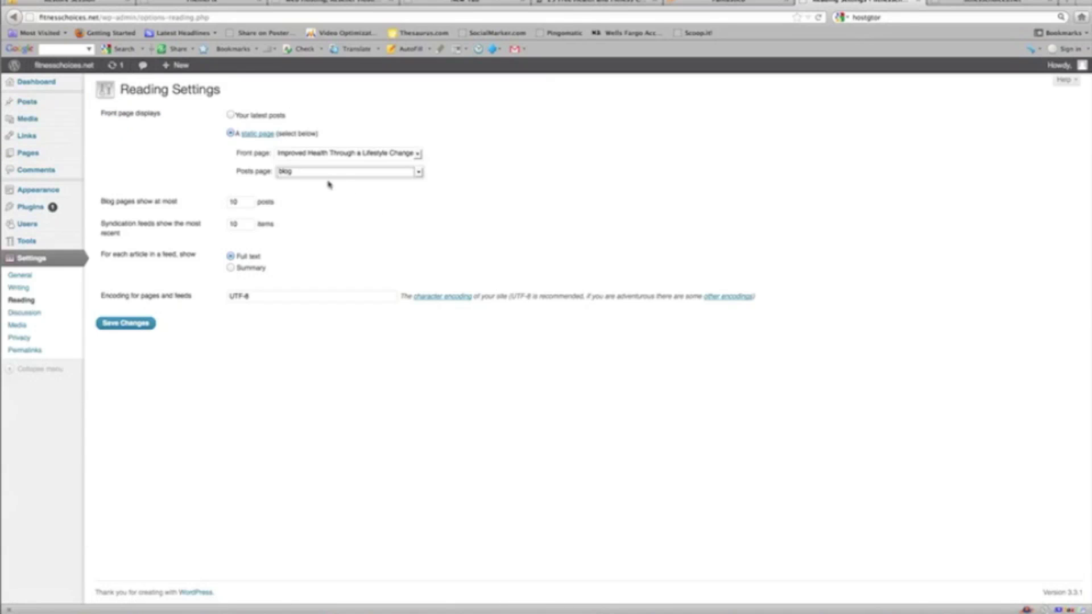
click(127, 322)
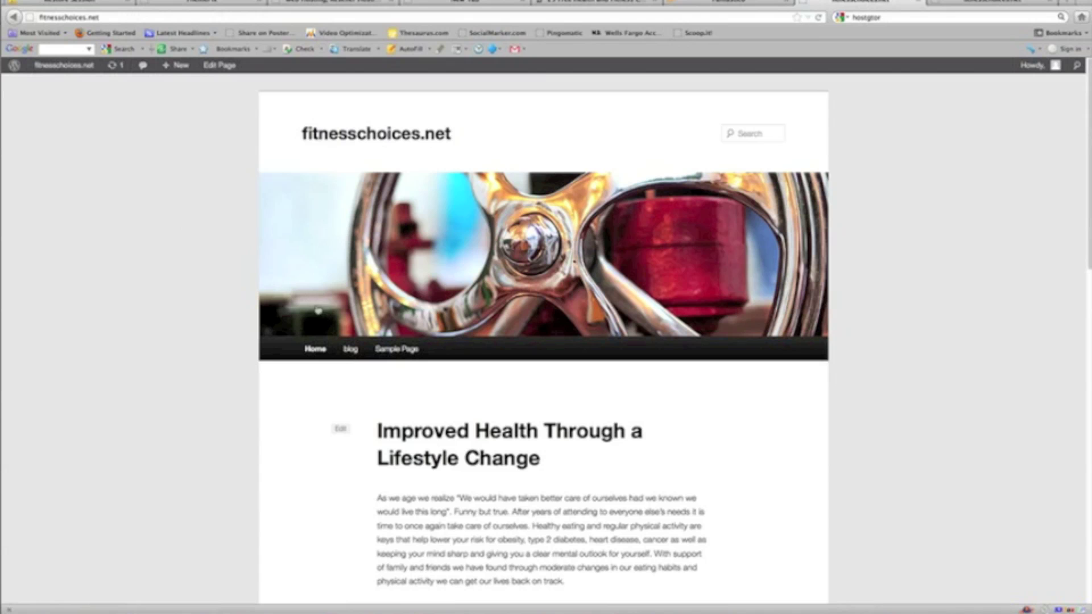
click(351, 348)
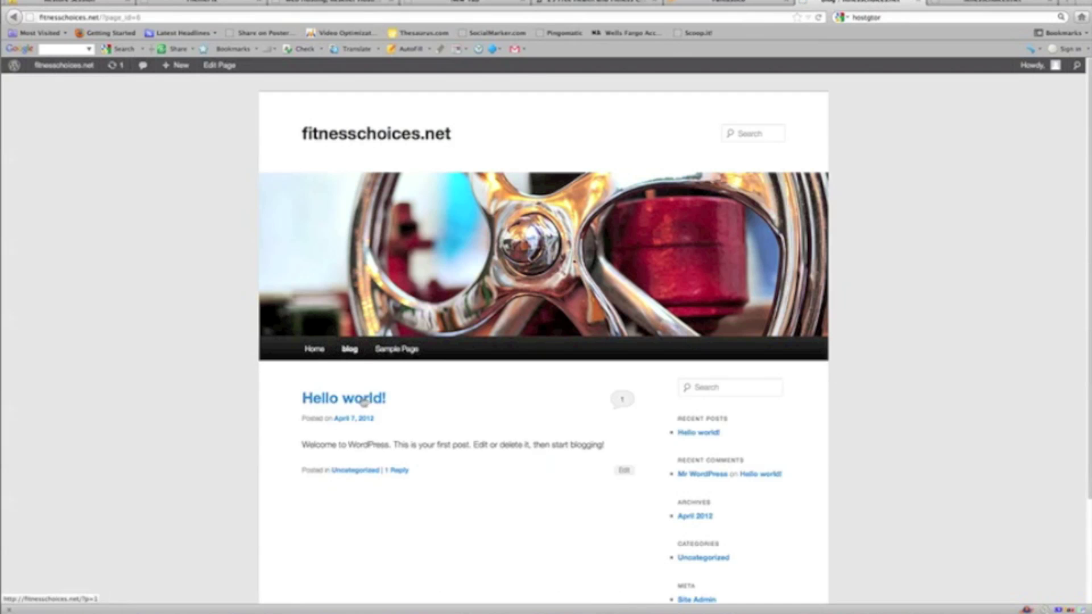
click(316, 356)
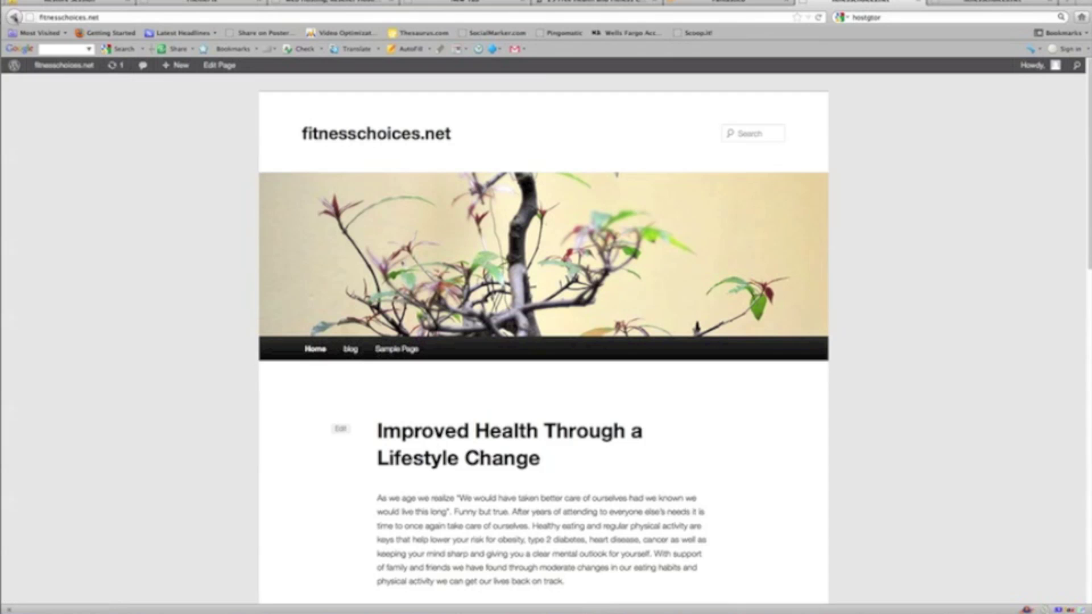
- Return to the site admin, look at the recently updated themes available to install, and open the form for uploading a theme in .zip format
click(15, 18)
click(15, 17)
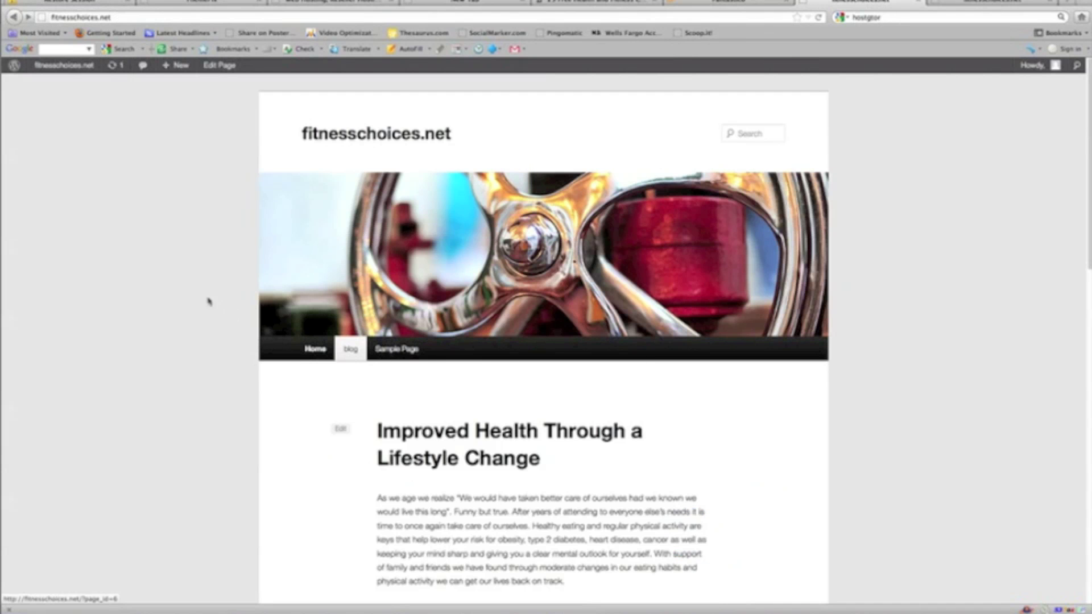
click(14, 17)
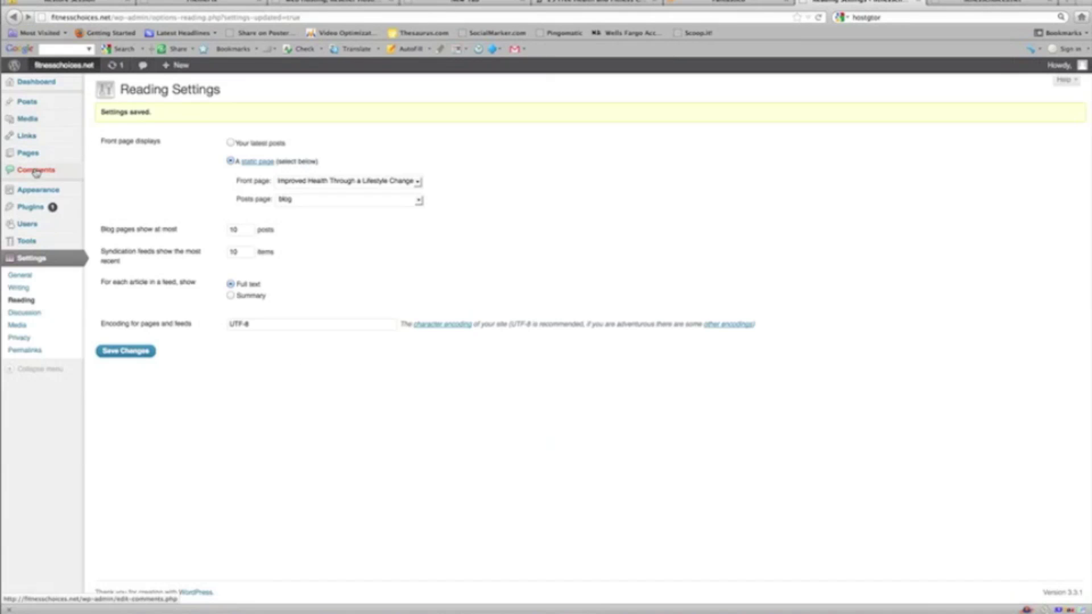
mouse_move(59, 192)
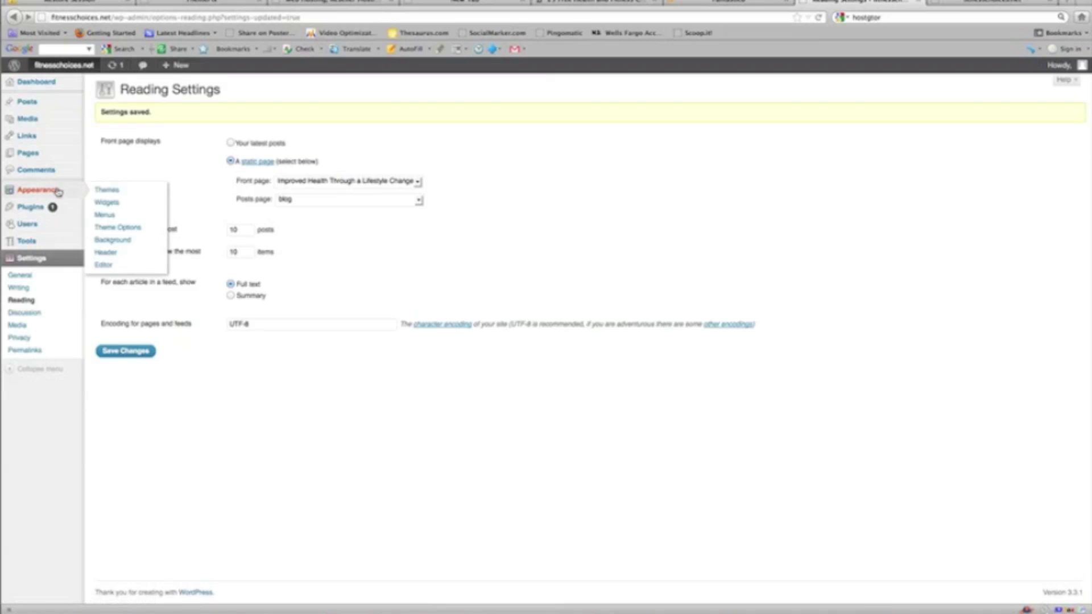
click(98, 190)
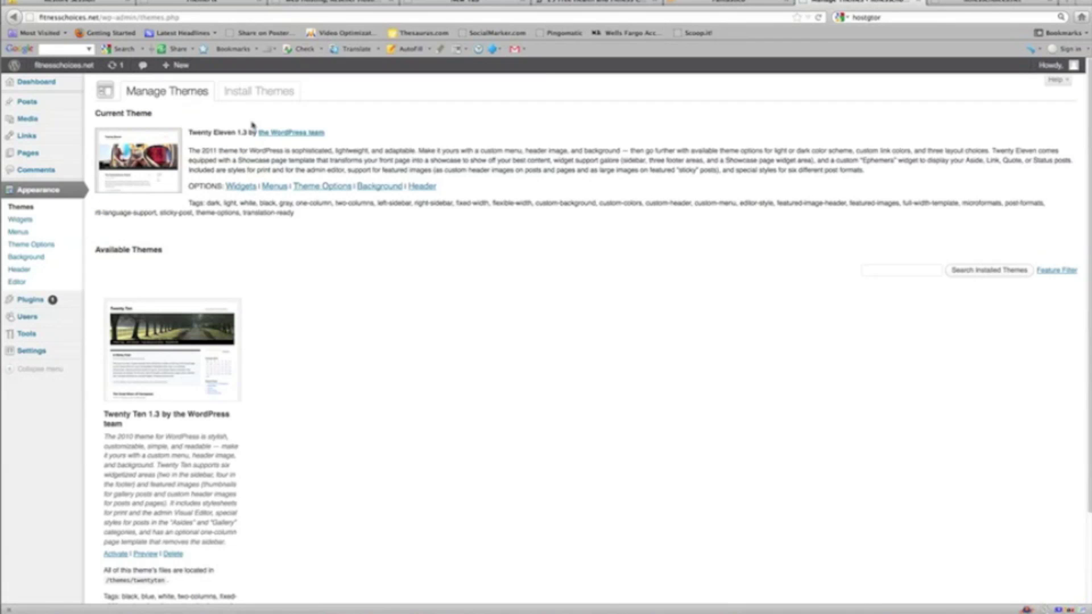
click(241, 92)
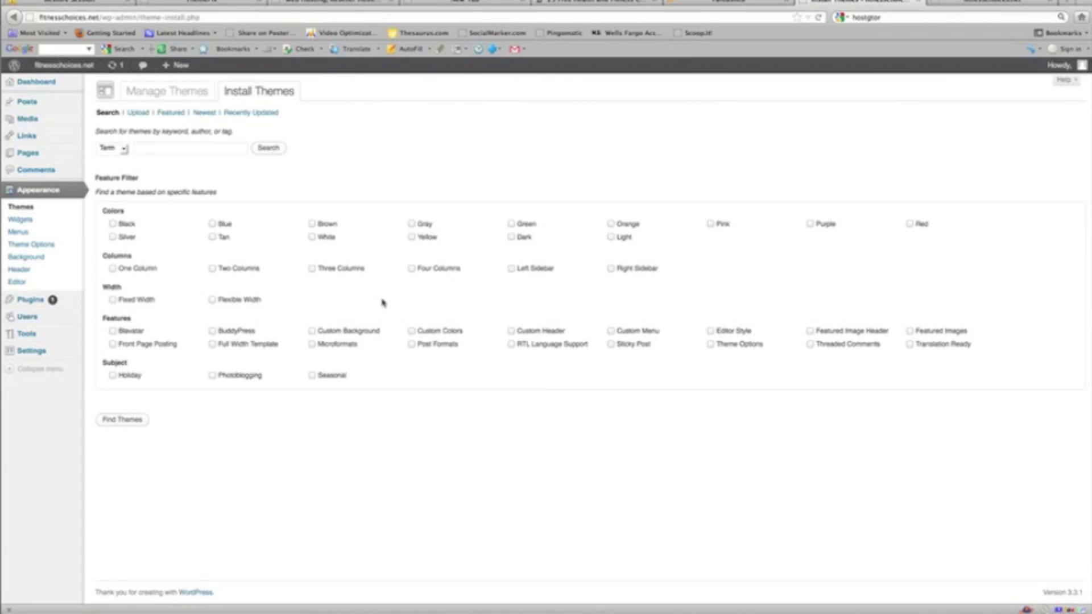
click(244, 113)
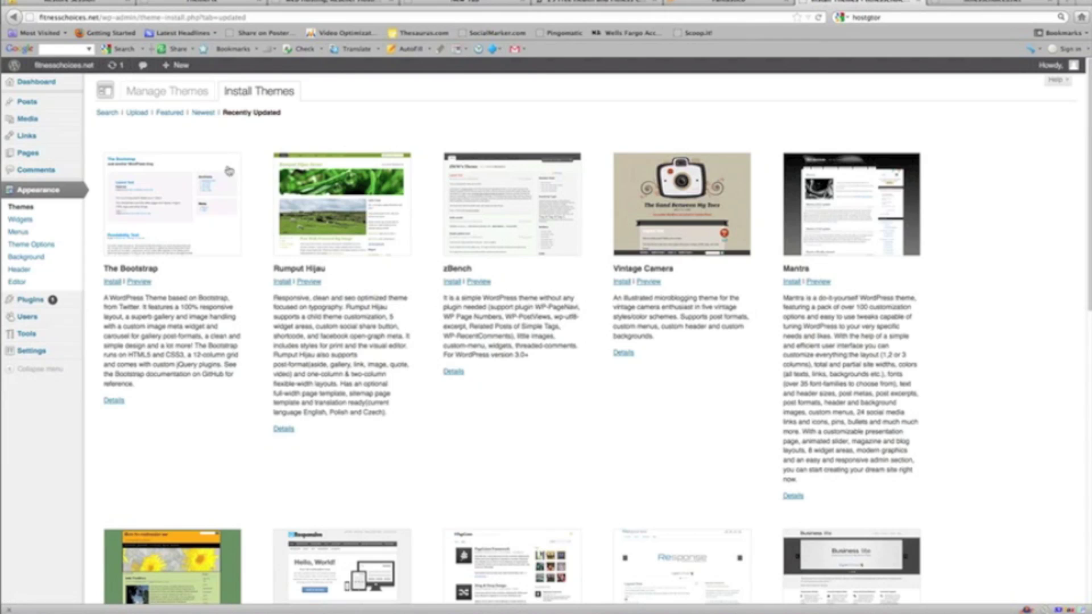
click(137, 113)
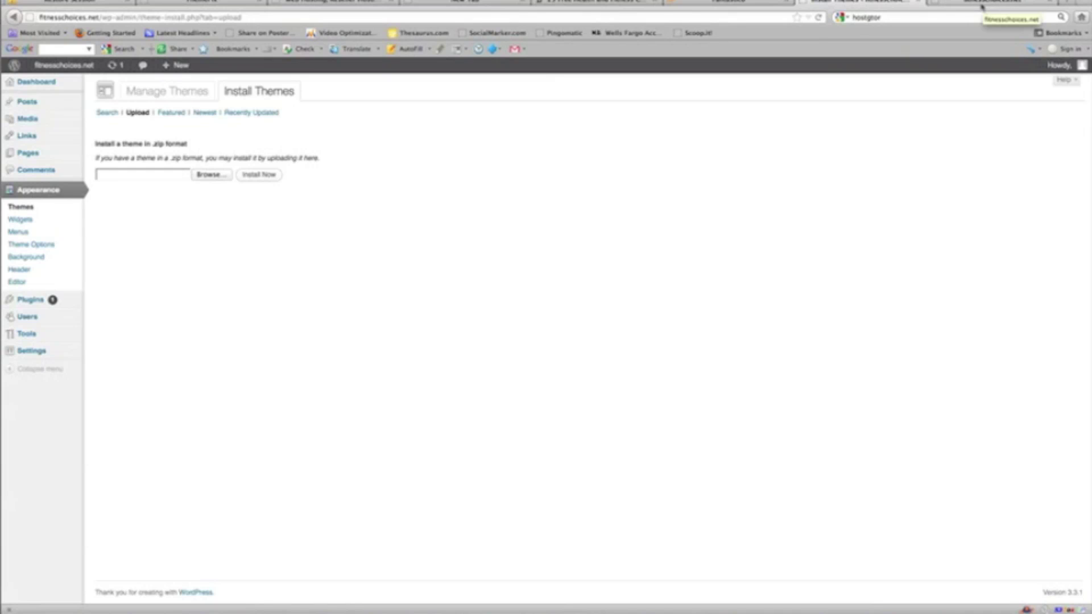
- Examine the themes in the "25 Free Health and Fitness Care WordPress Themes" article, glance at the HostGator order form, and return to the theme upload form
click(597, 3)
scroll(385, 213, up, 8)
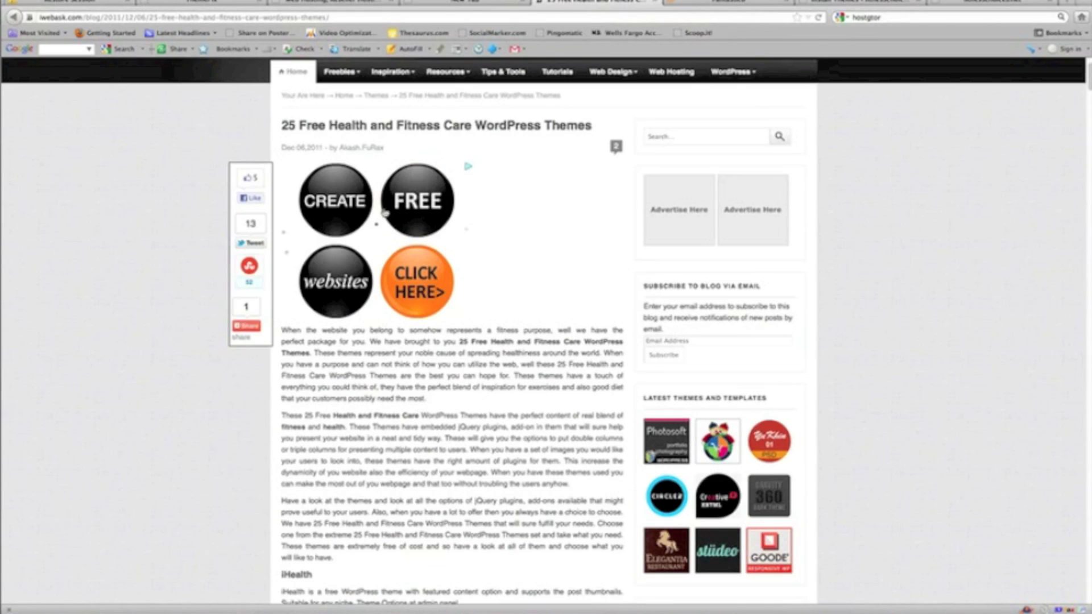
scroll(385, 213, down, 6)
scroll(1015, 133, up, 8)
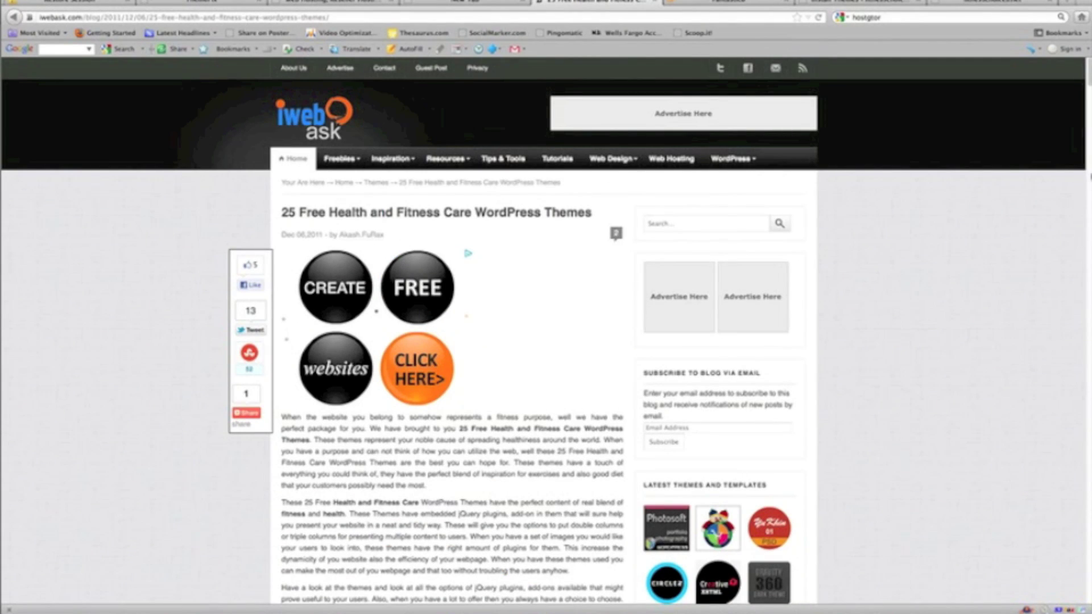
scroll(546, 330, down, 20)
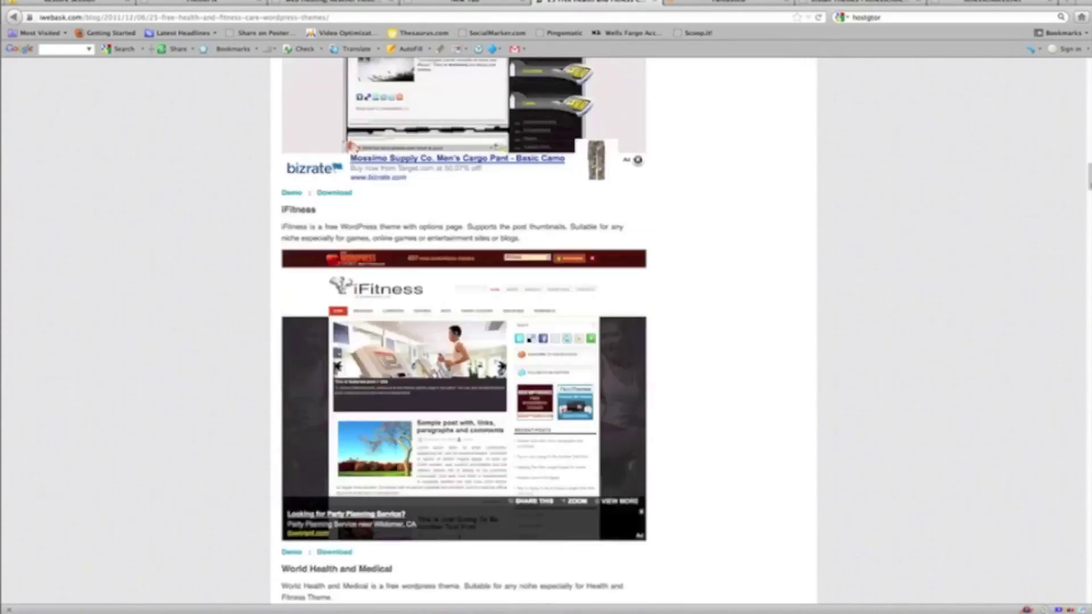
scroll(1073, 114, up, 20)
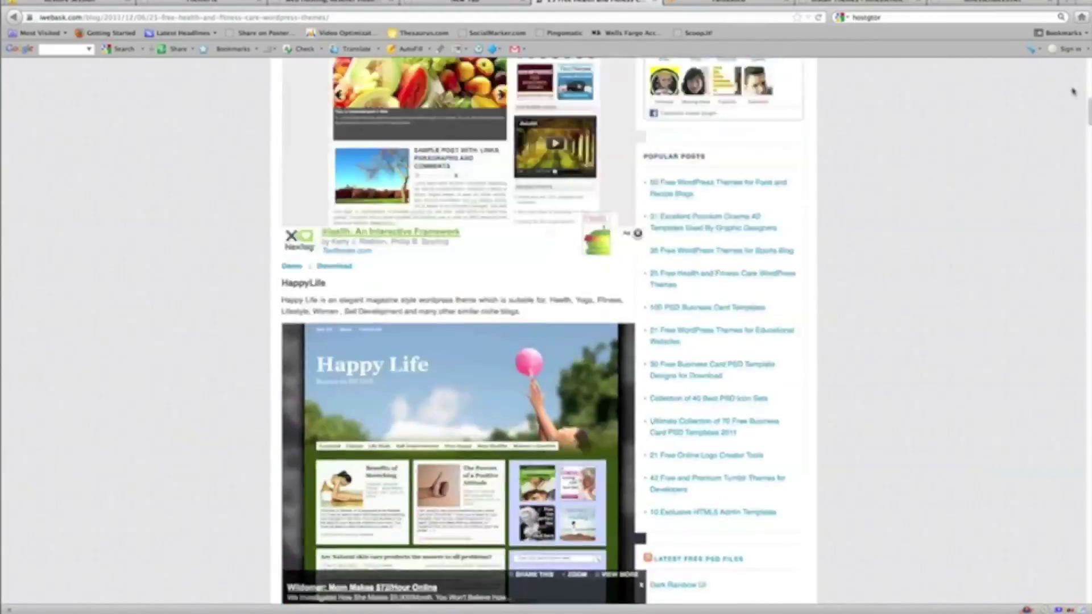
scroll(1074, 109, down, 3)
scroll(1074, 109, down, 5)
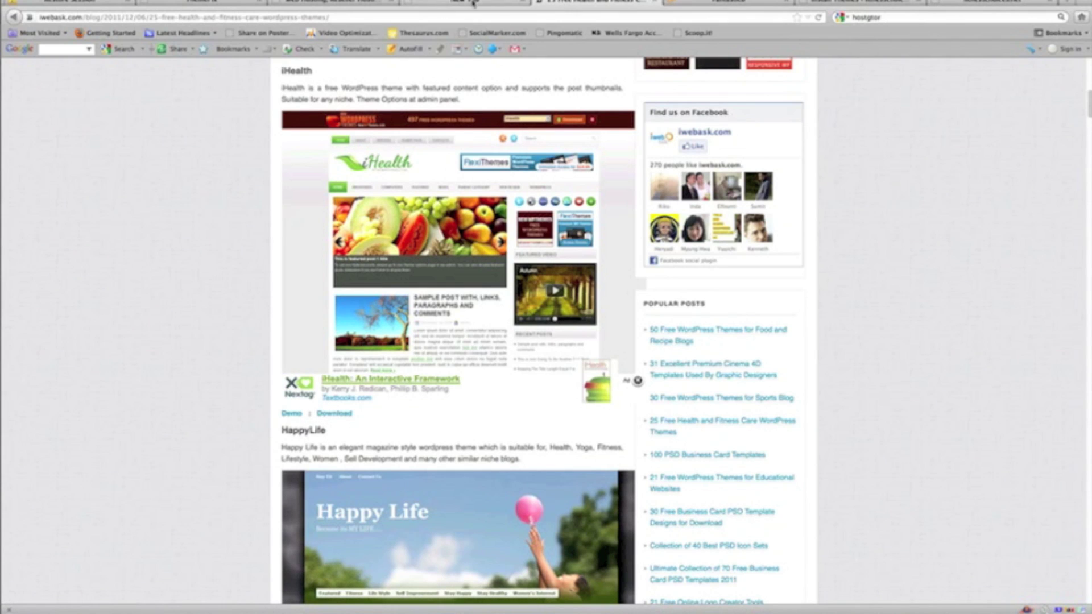
click(336, 3)
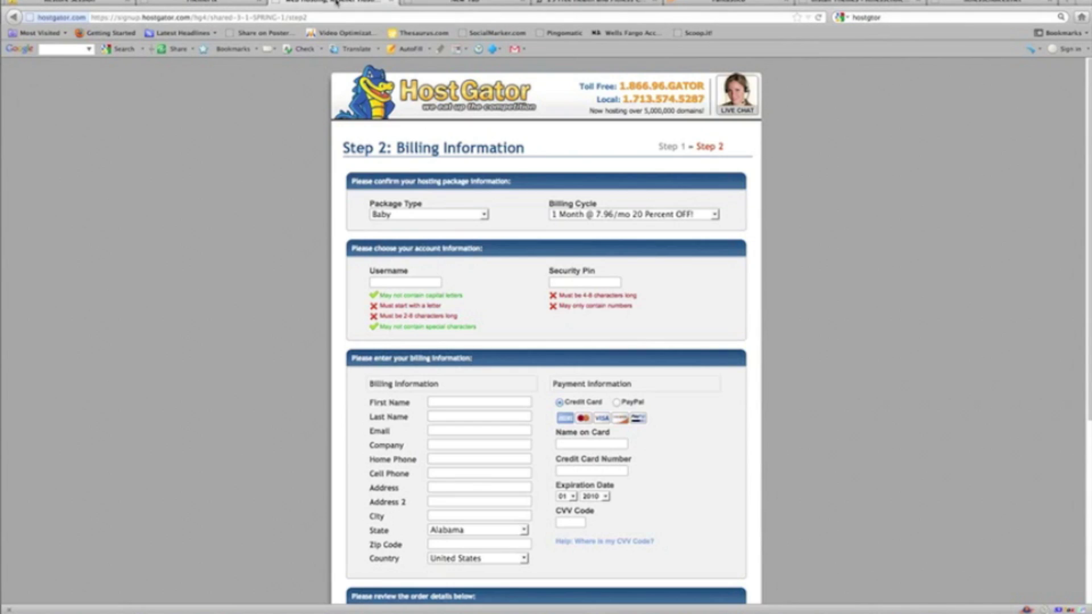
click(857, 5)
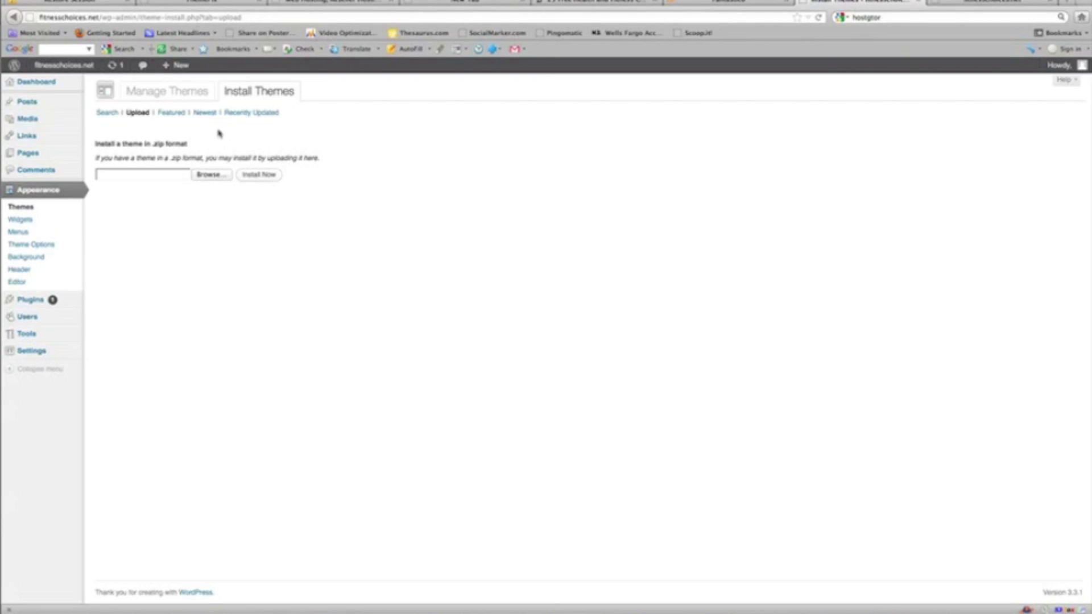
- Install the theme from iHealth-2.1.zip in the Downloads folder and activate it
click(208, 176)
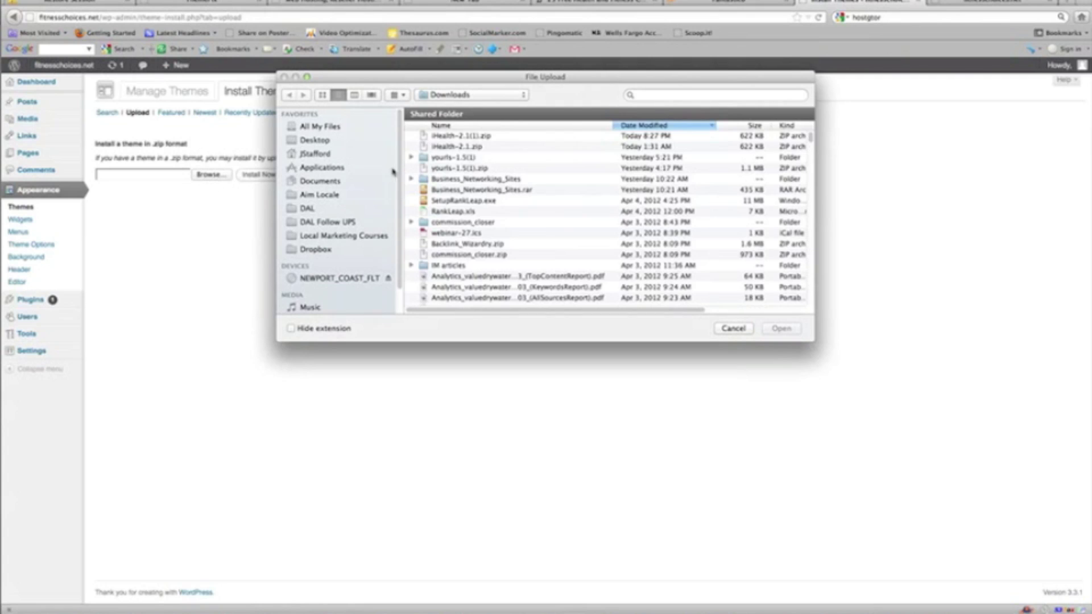
click(334, 157)
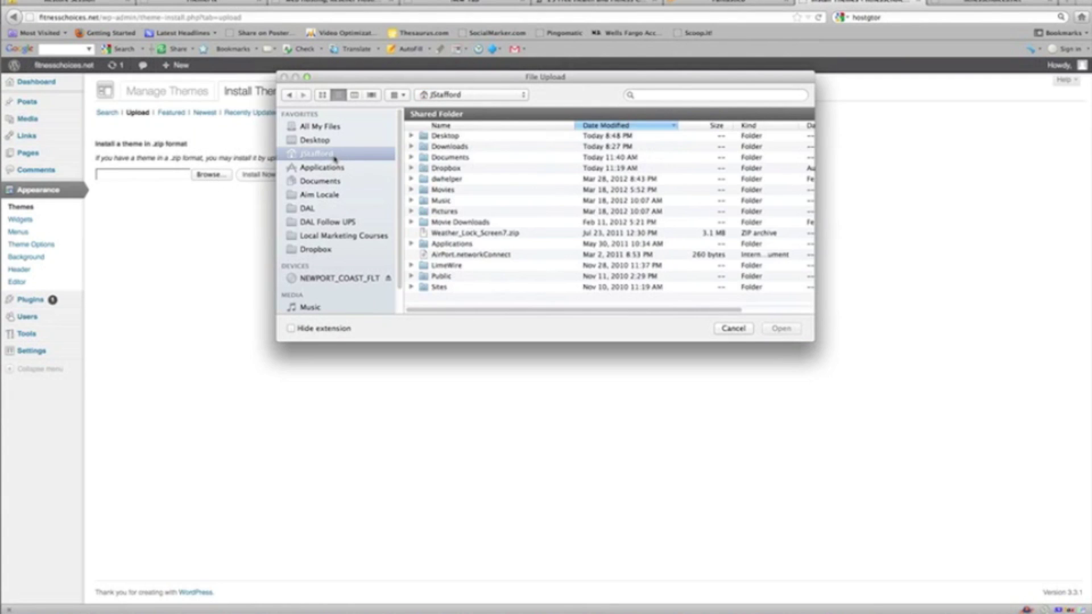
double_click(453, 147)
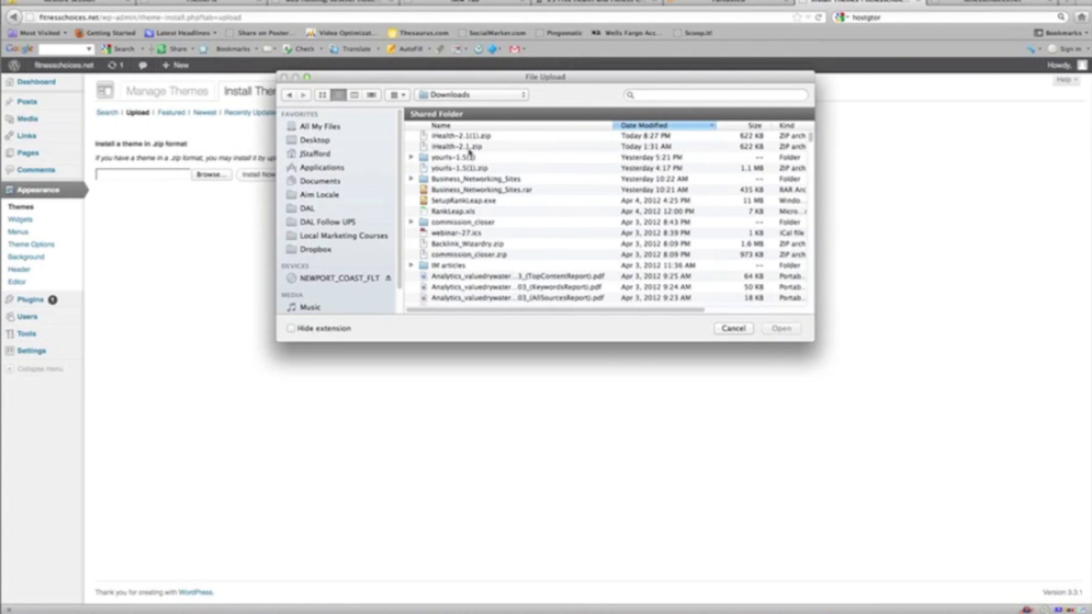
click(463, 149)
click(781, 328)
click(246, 177)
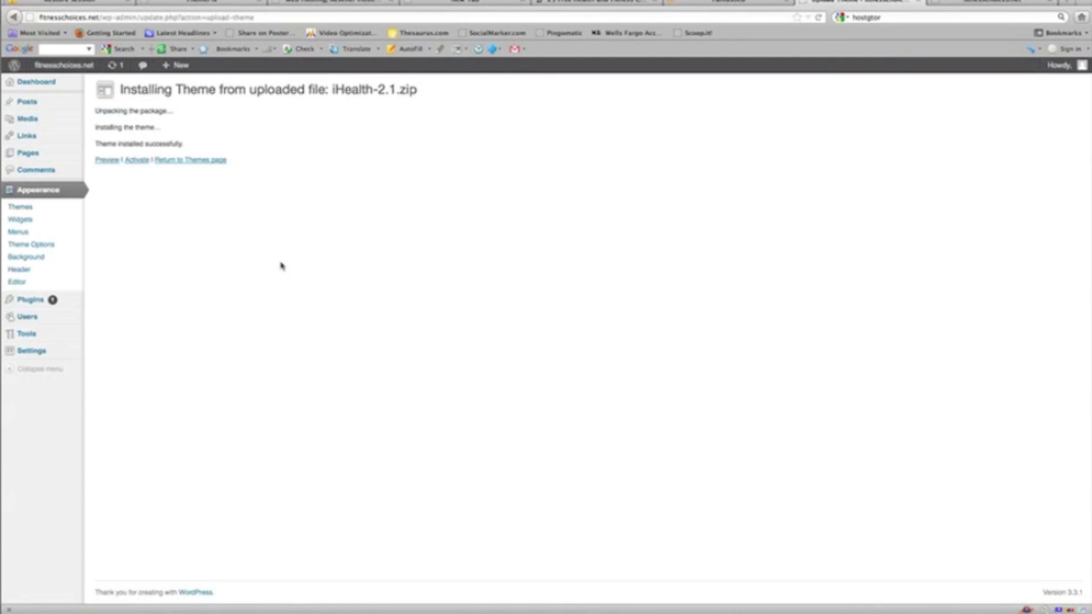
click(144, 163)
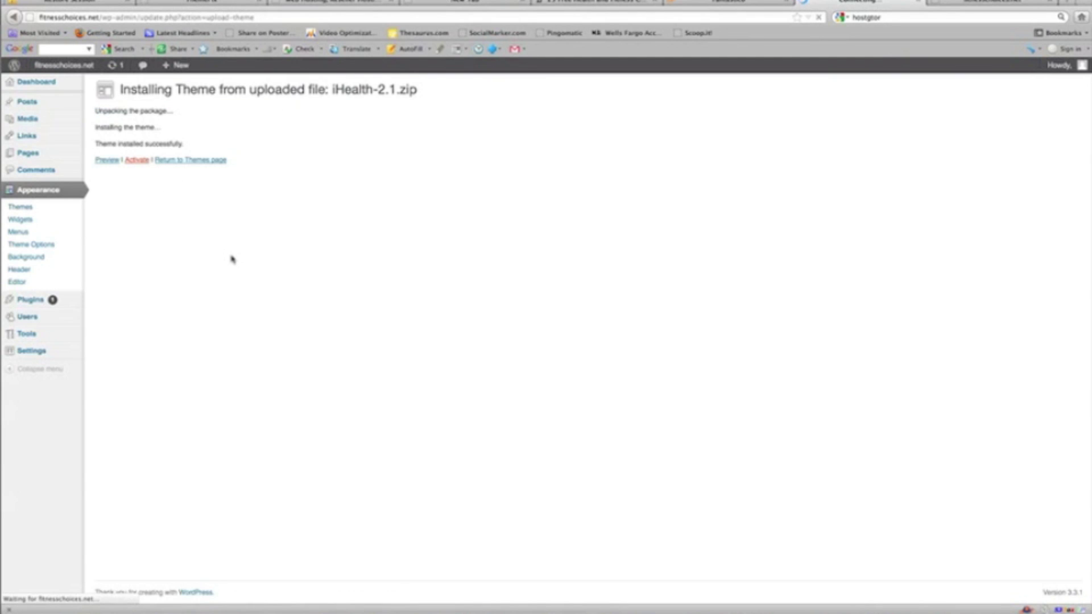
- Check the live home page in the new theme and examine the iHealth theme options, including logo, featured posts, banners, video and Twitter settings
click(49, 83)
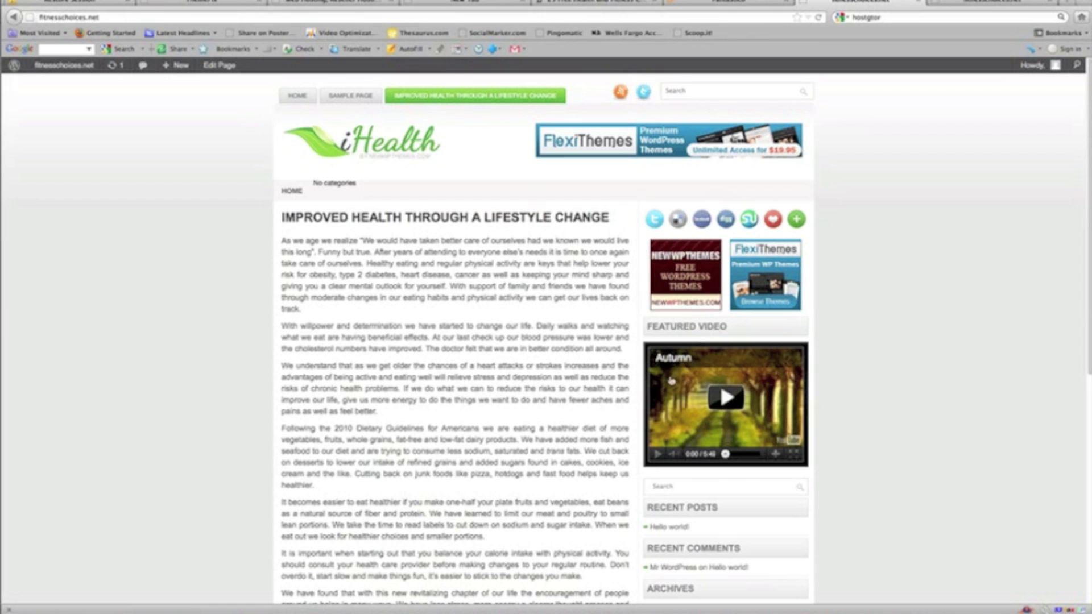
key(alt+Left)
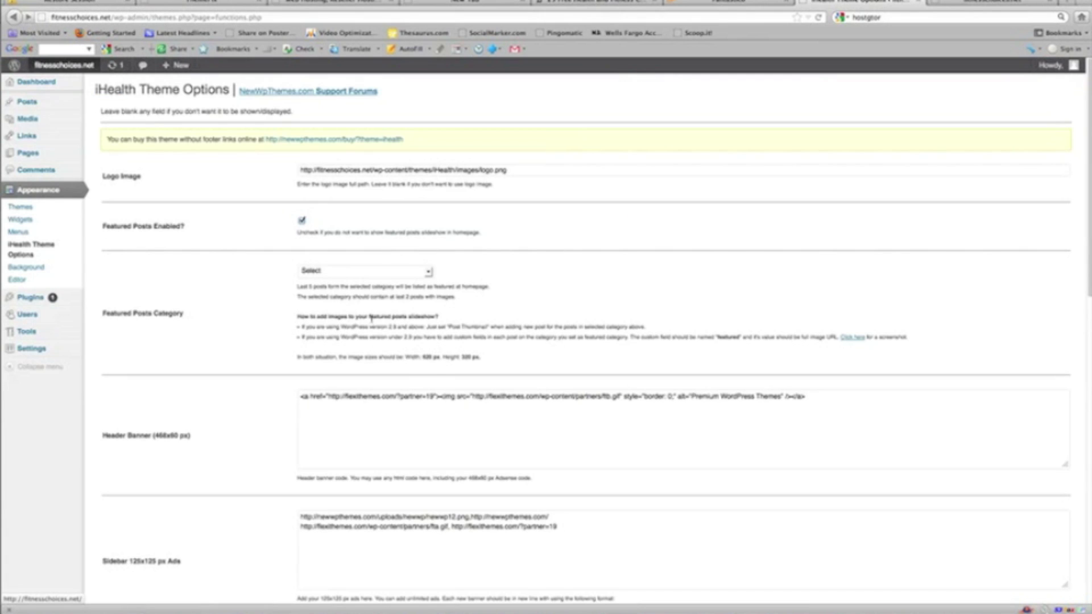
scroll(484, 307, down, 5)
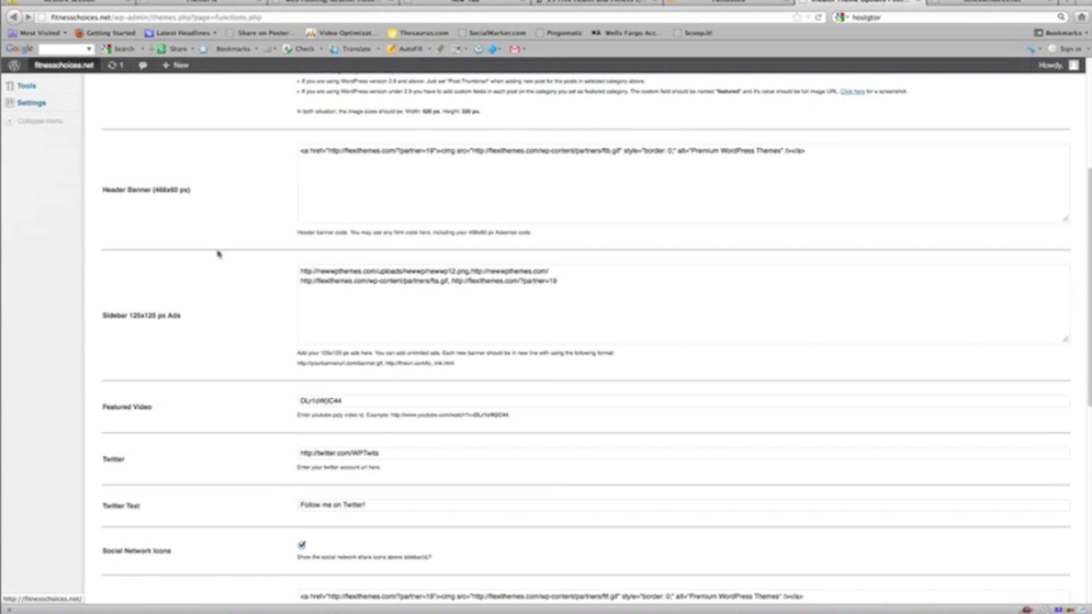
scroll(296, 256, down, 2)
scroll(297, 265, up, 5)
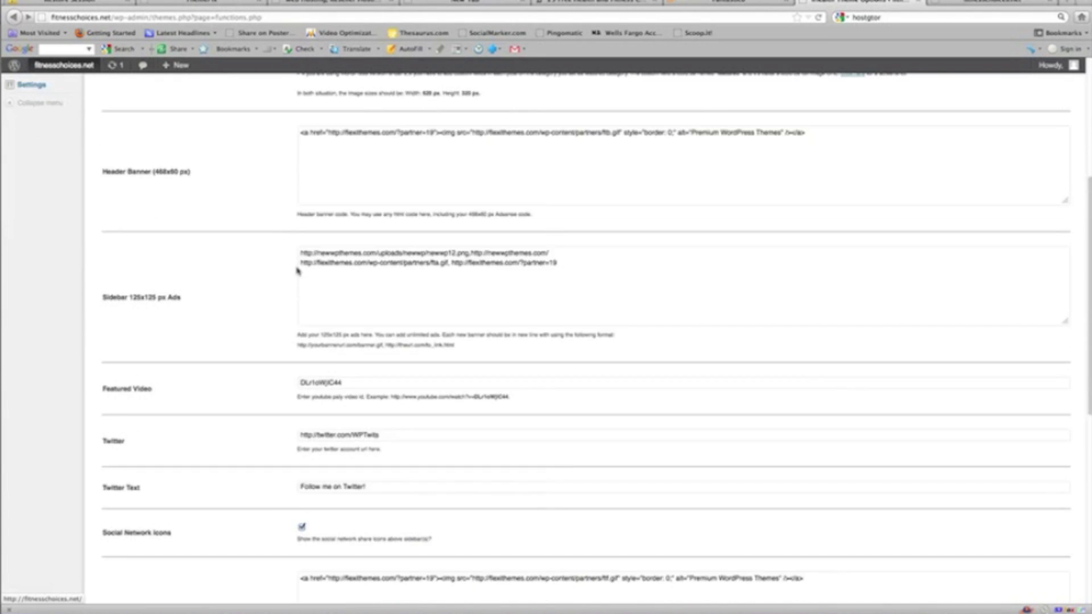
scroll(298, 272, up, 1)
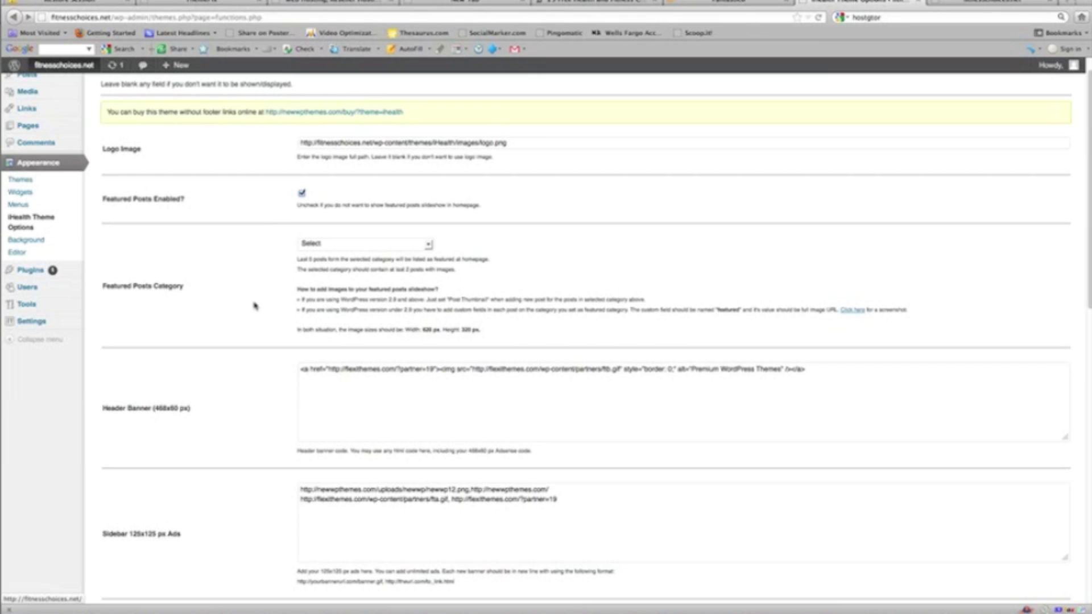
scroll(275, 305, down, 3)
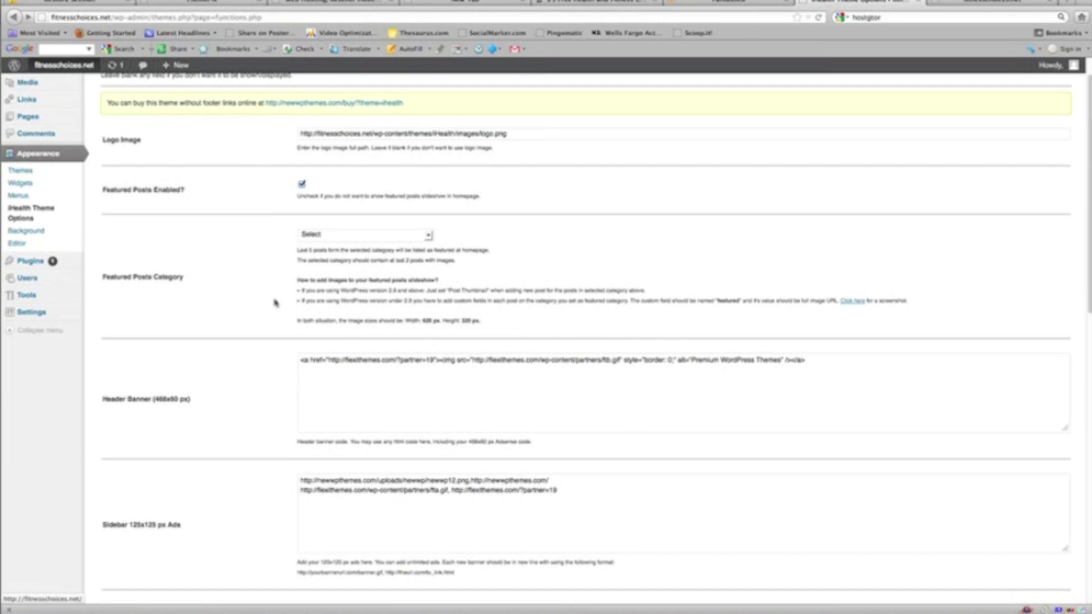
scroll(275, 305, down, 9)
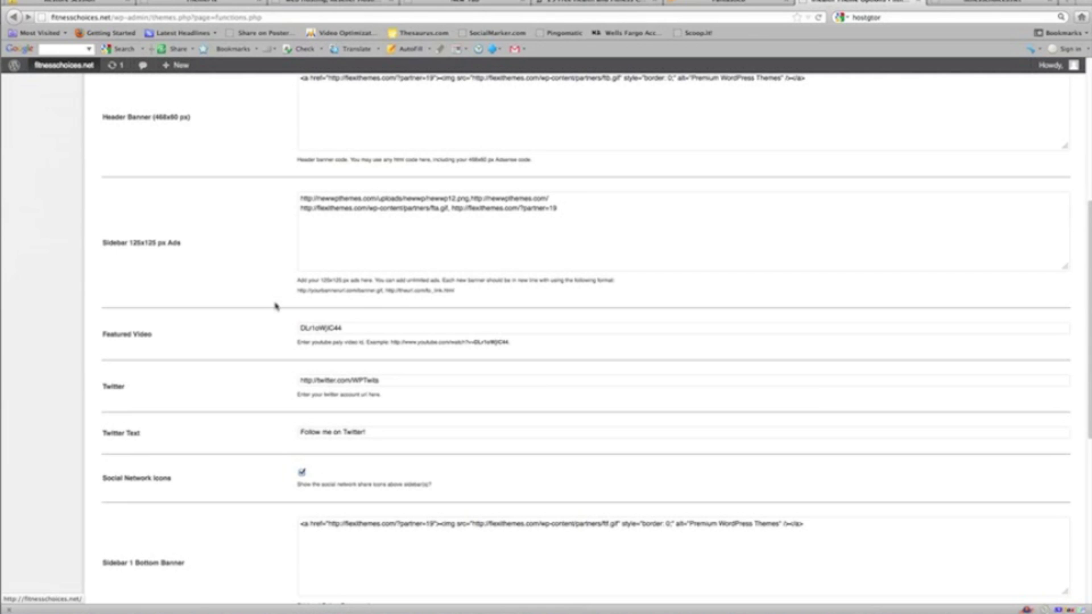
scroll(275, 306, down, 6)
scroll(275, 306, up, 10)
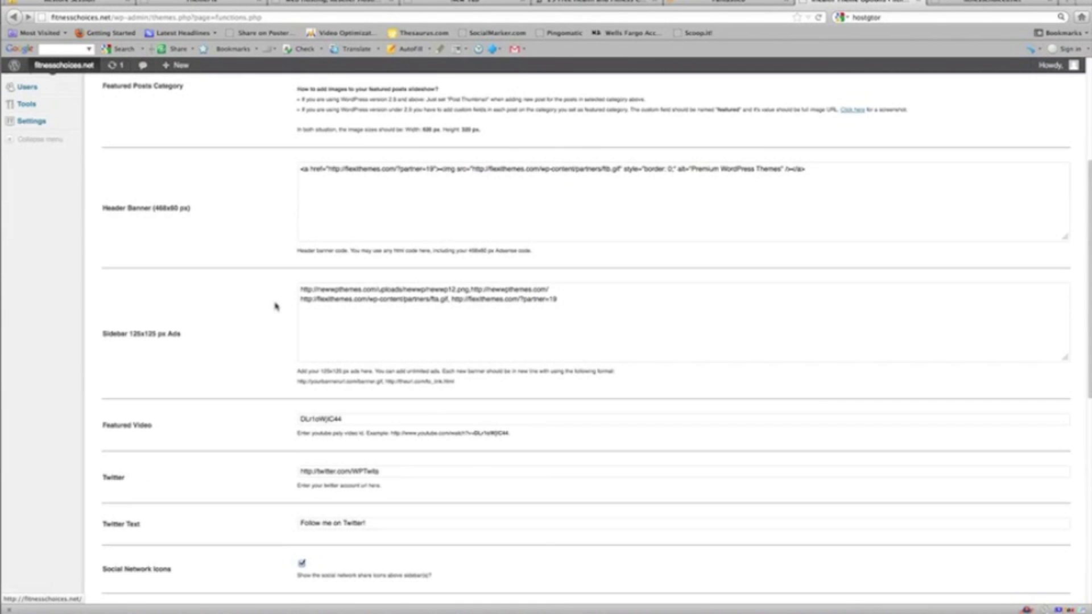
scroll(275, 306, up, 9)
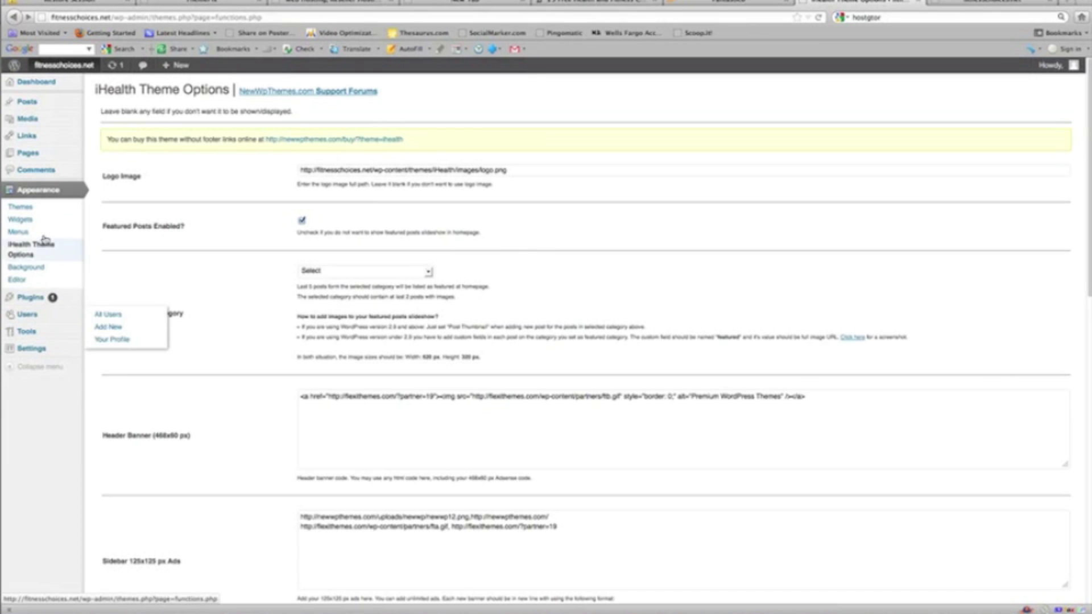
- Switch to the PowerPoint presentation to view the HostGator Website Hosting slide, and return to the theme options in the browser
mouse_move(64, 65)
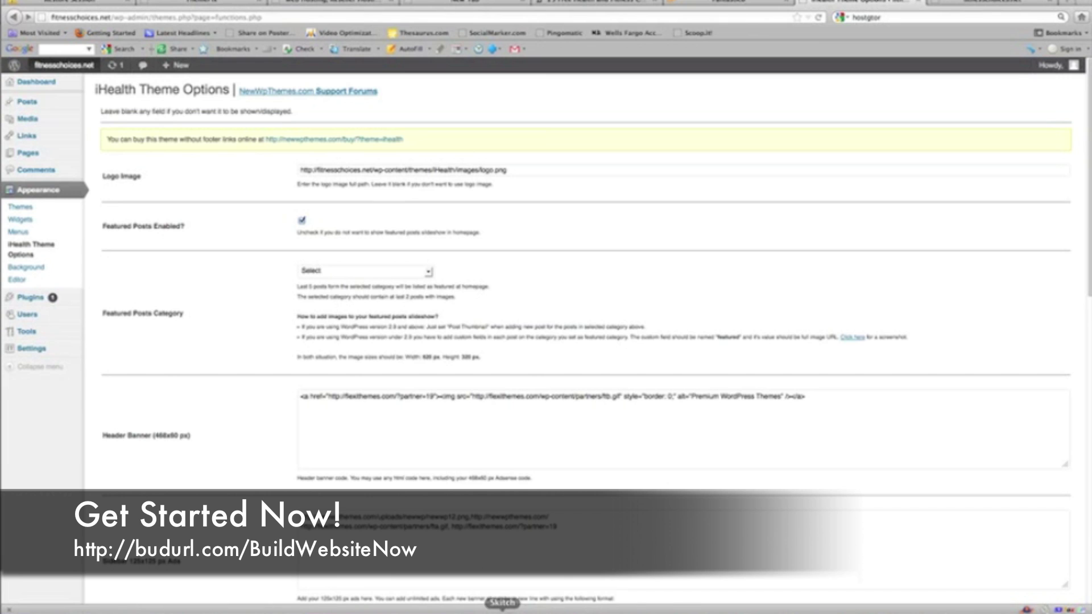
click(642, 612)
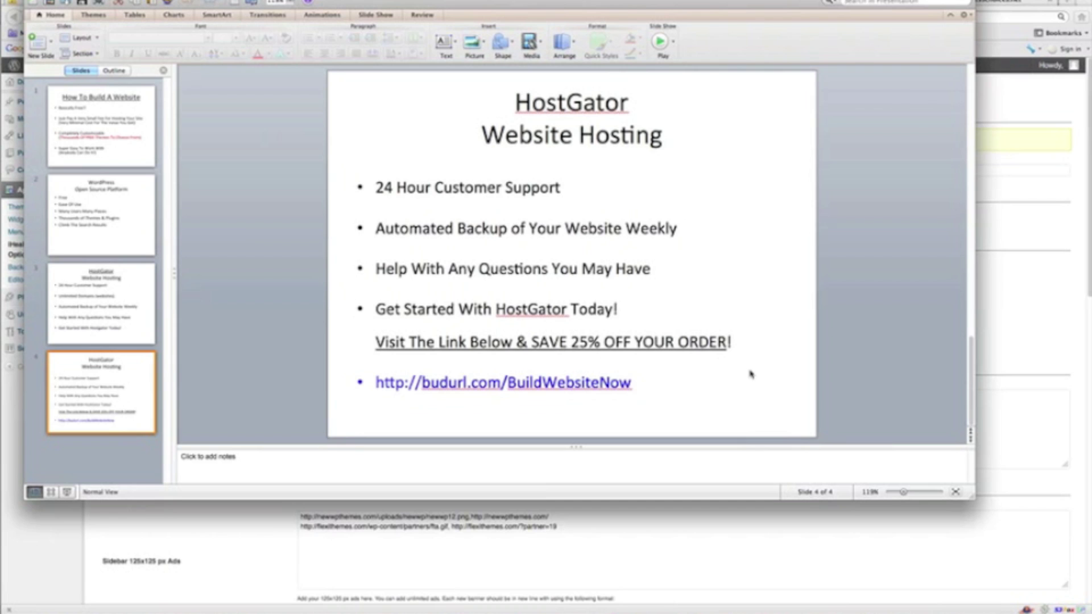
click(1028, 235)
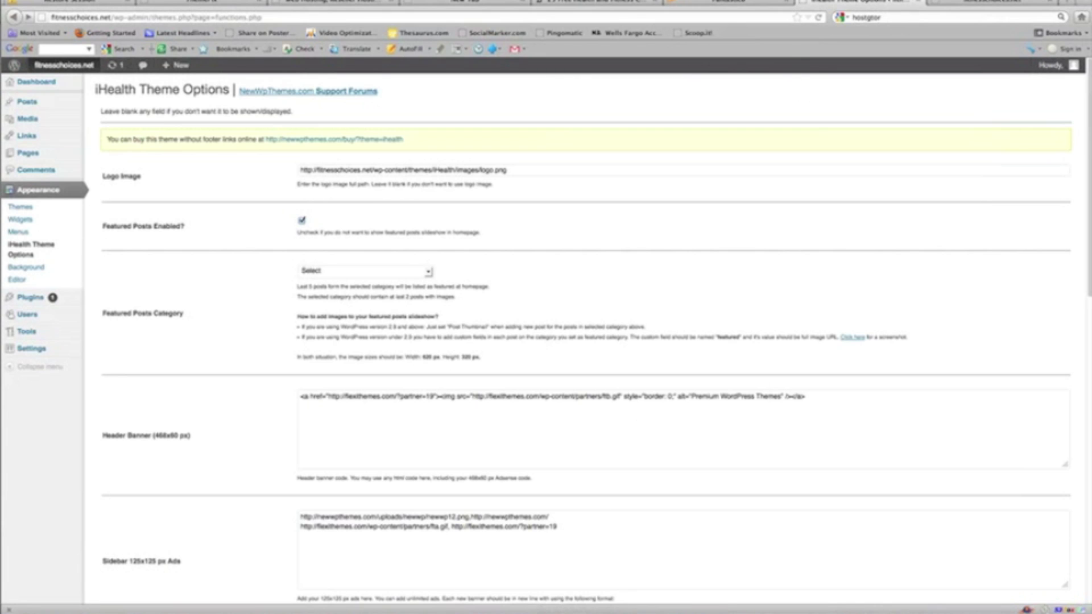
click(792, 1)
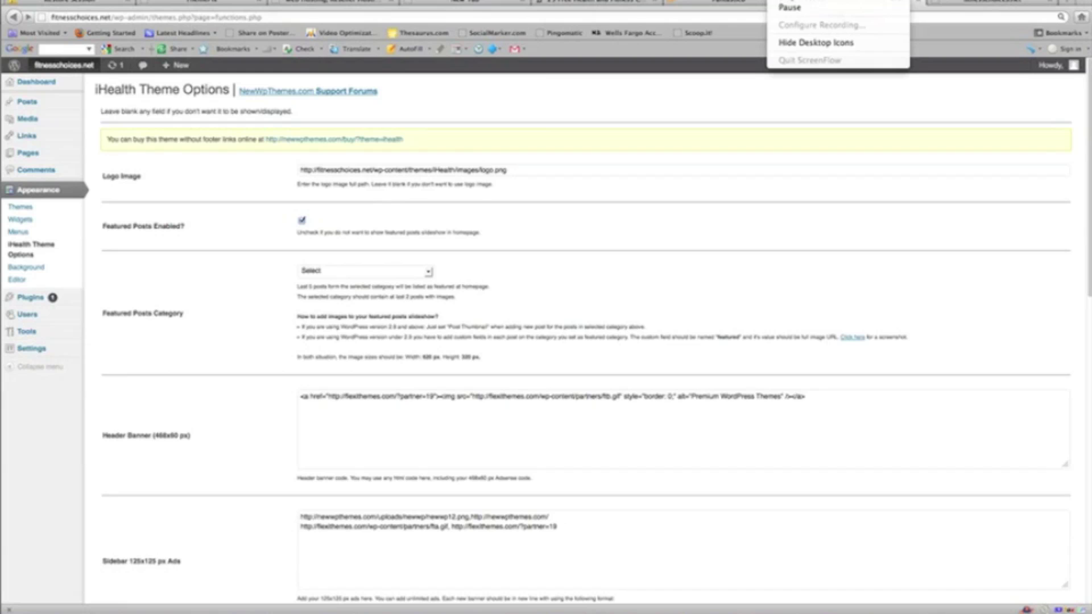
click(794, 8)
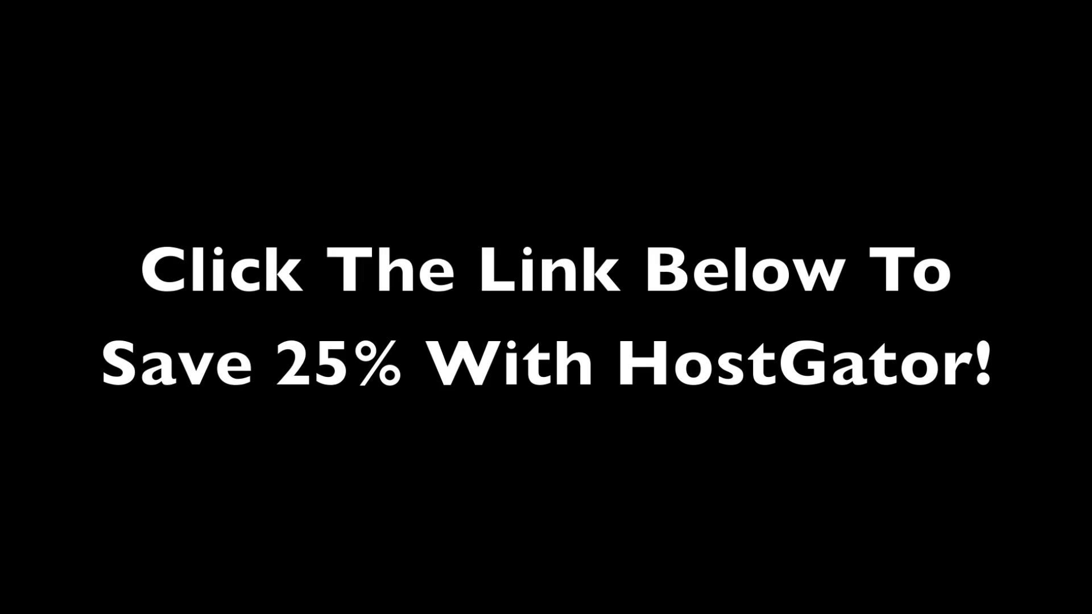